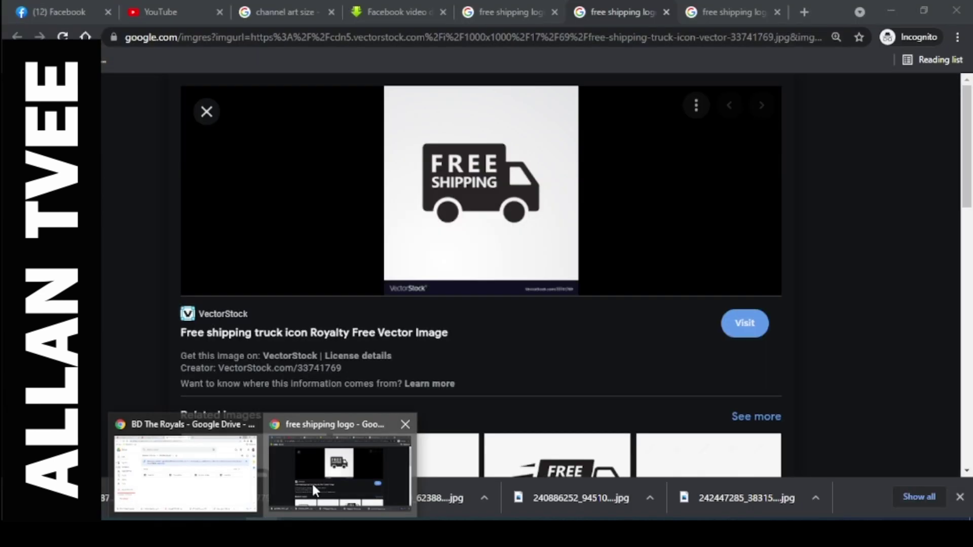
Switch from Photoshop to the browser's free shipping truck image result.
click(312, 484)
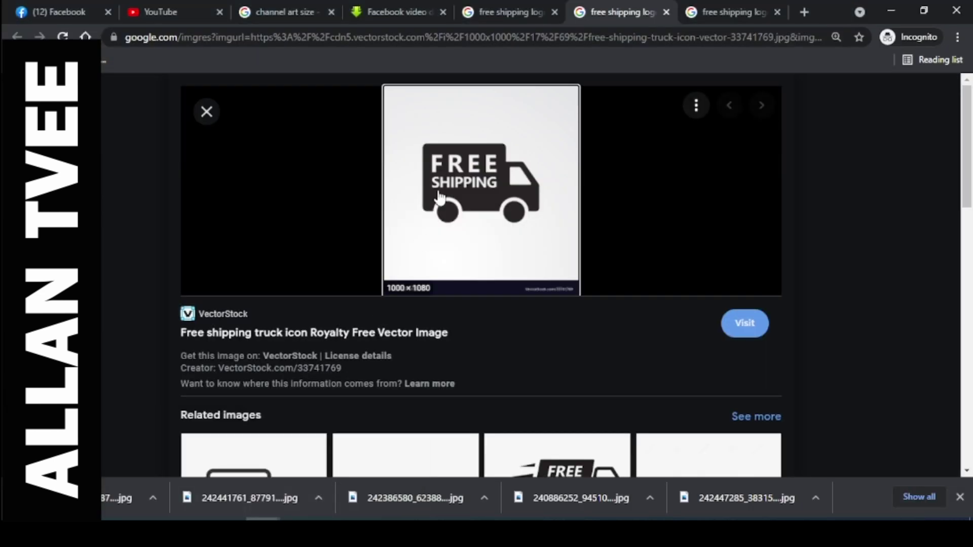
Close the truck preview and search Google Images for 'cod logo', then 'cash on delivery logo'.
click(211, 115)
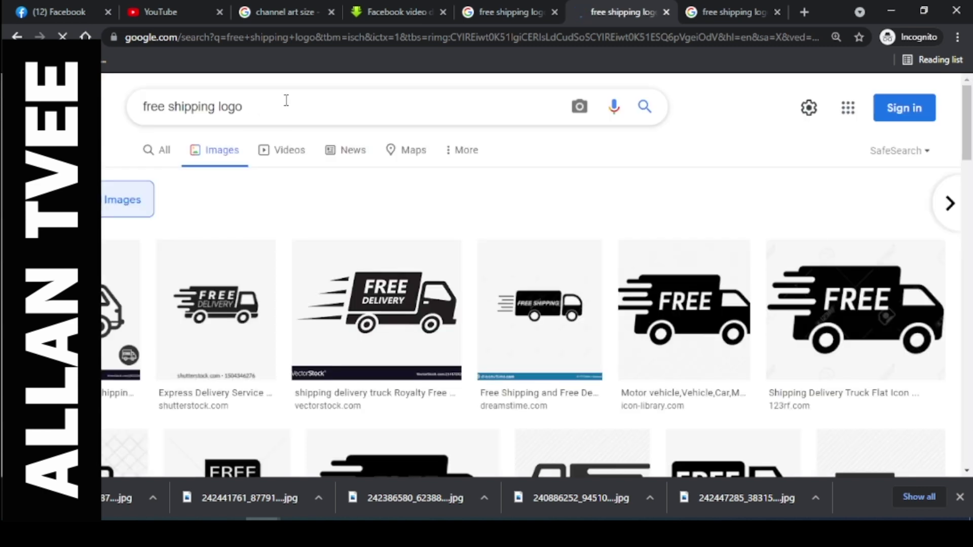
drag(286, 100, 143, 107)
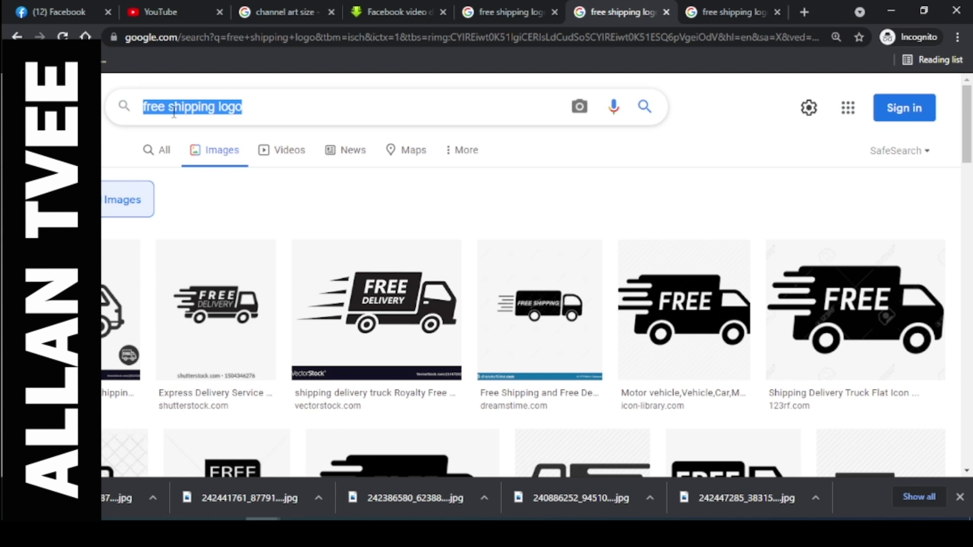
text(cod logo)
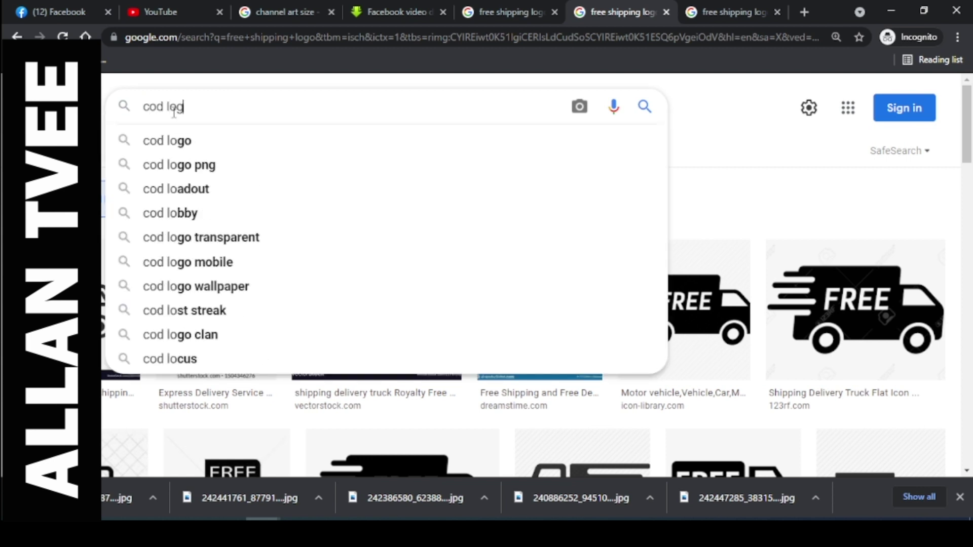
key(Return)
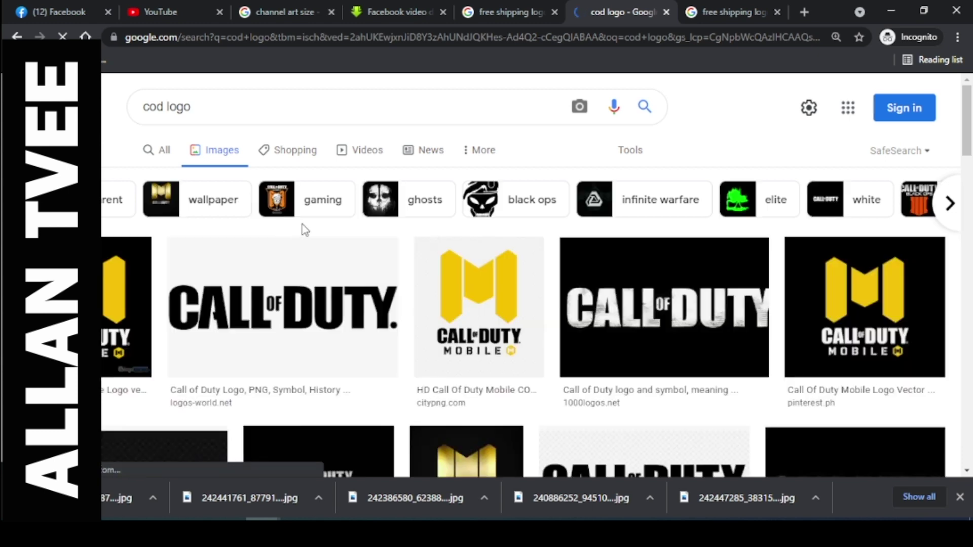
drag(203, 108, 146, 108)
text(cas)
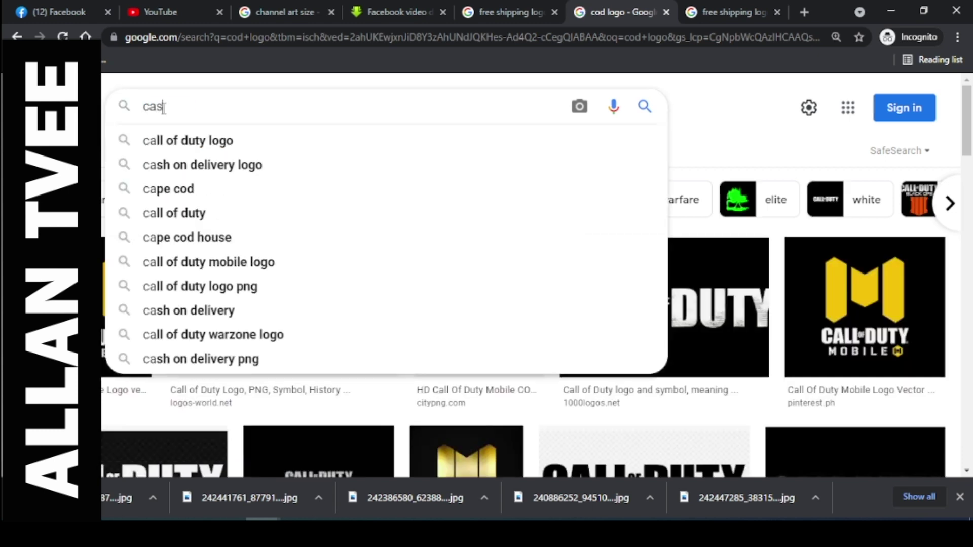
text(h on delivery logo)
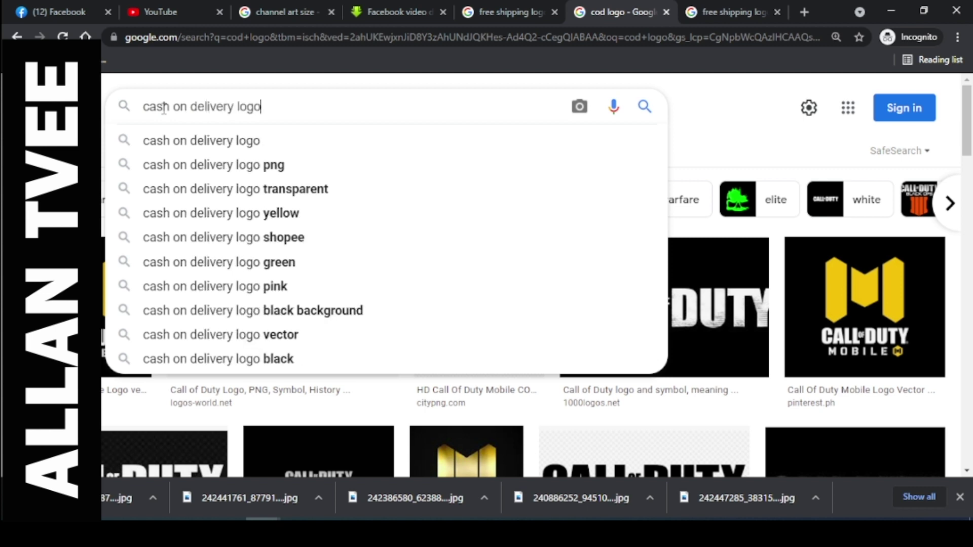
key(Return)
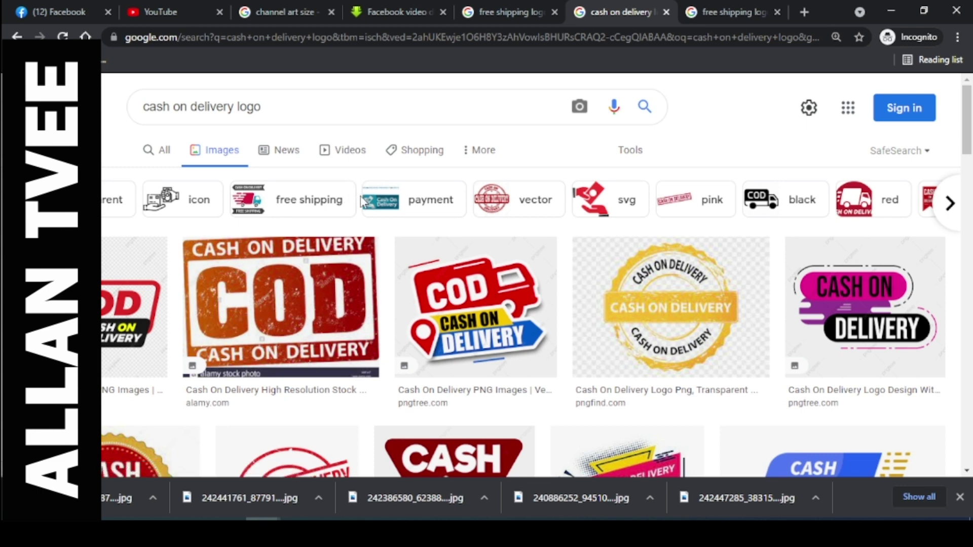
Open the Pngtree COD result in a new tab, copy the image, and return to Photoshop.
scroll(363, 203, down, 1)
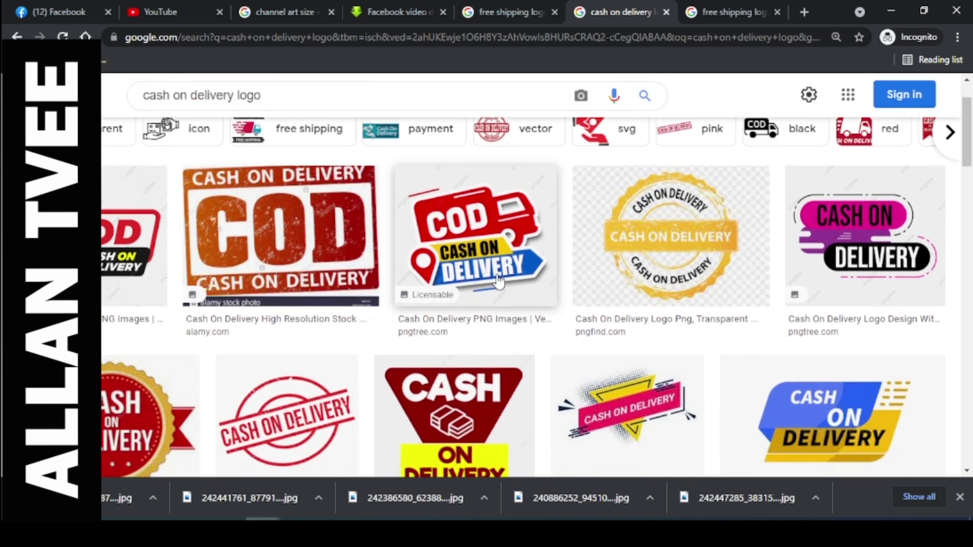
right_click(518, 260)
click(557, 272)
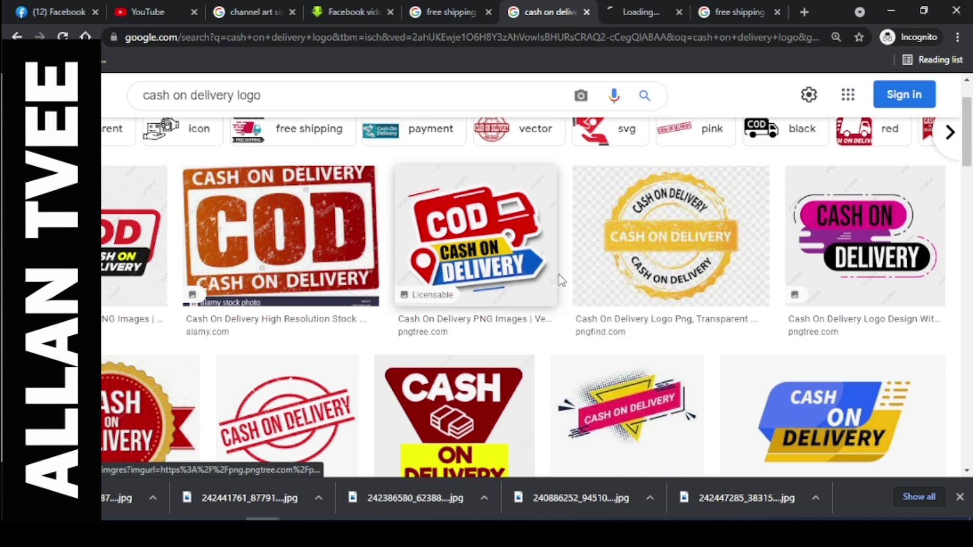
scroll(207, 296, down, 2)
scroll(532, 276, up, 2)
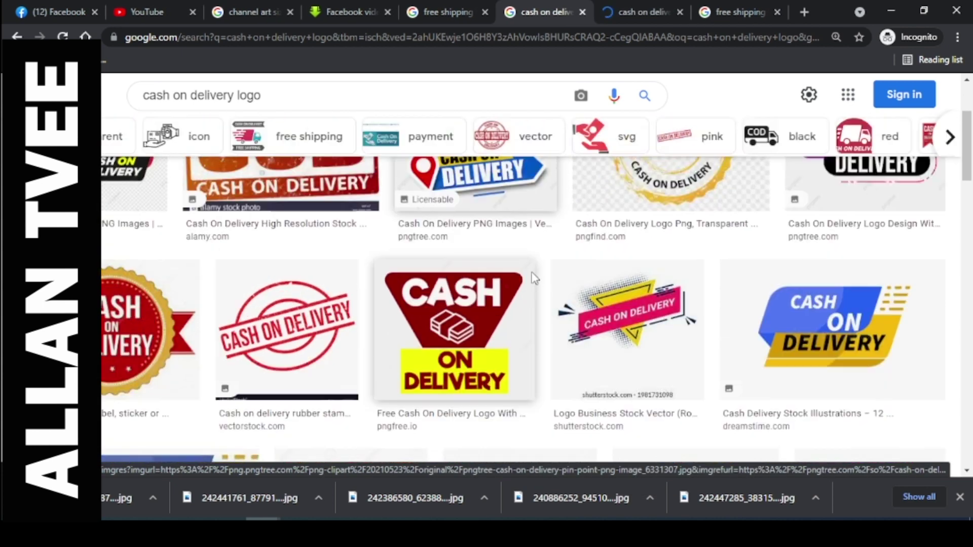
click(653, 6)
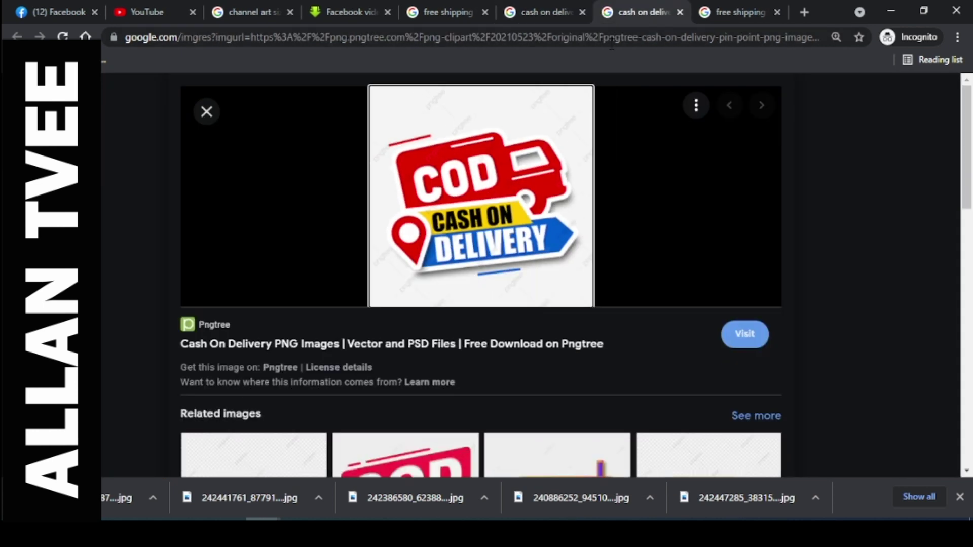
right_click(498, 180)
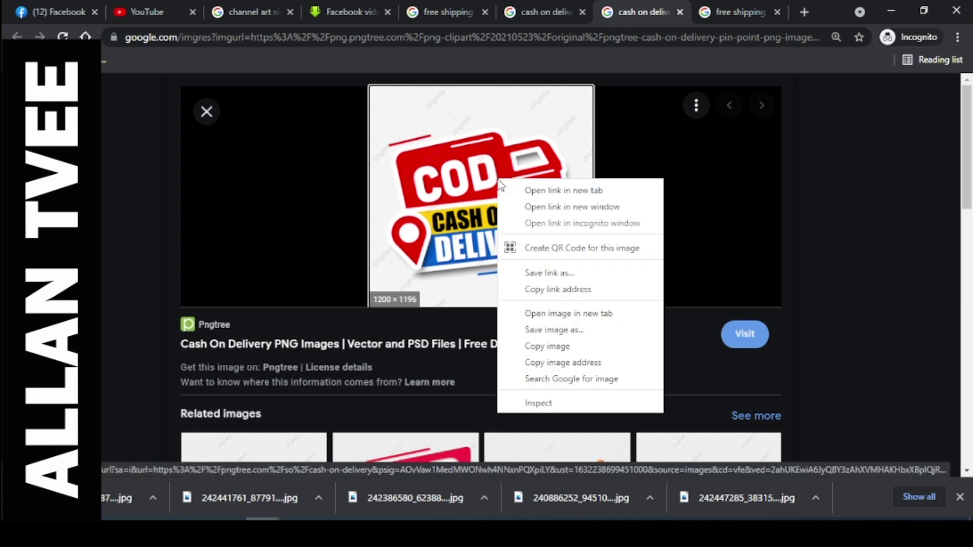
click(578, 346)
key(alt+Tab)
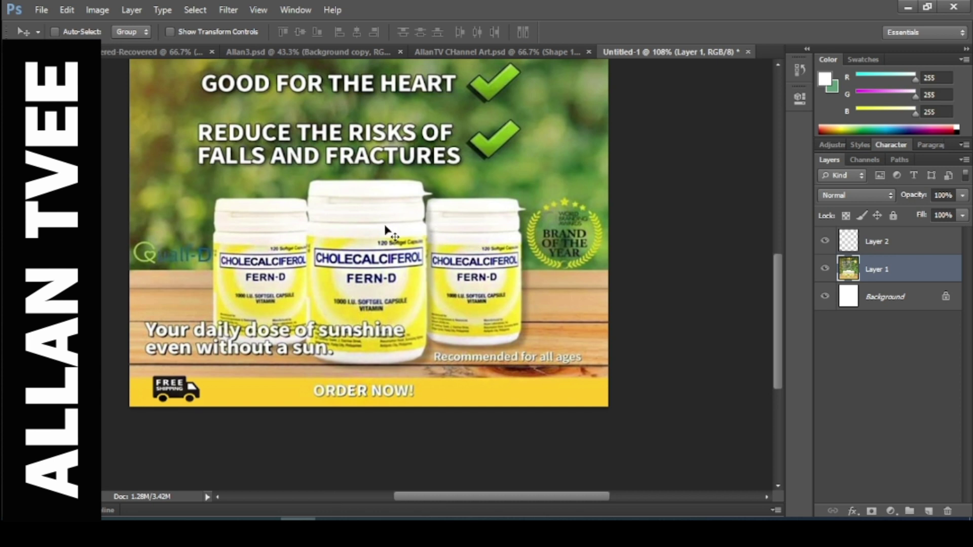
Paste the COD image into the poster, undo it, and go back to the browser.
key(ctrl+v)
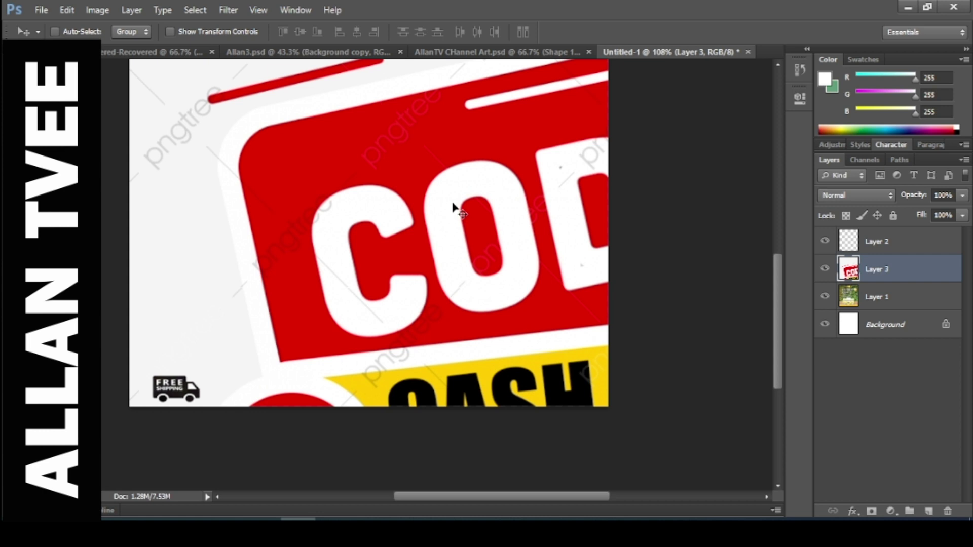
key(ctrl+z)
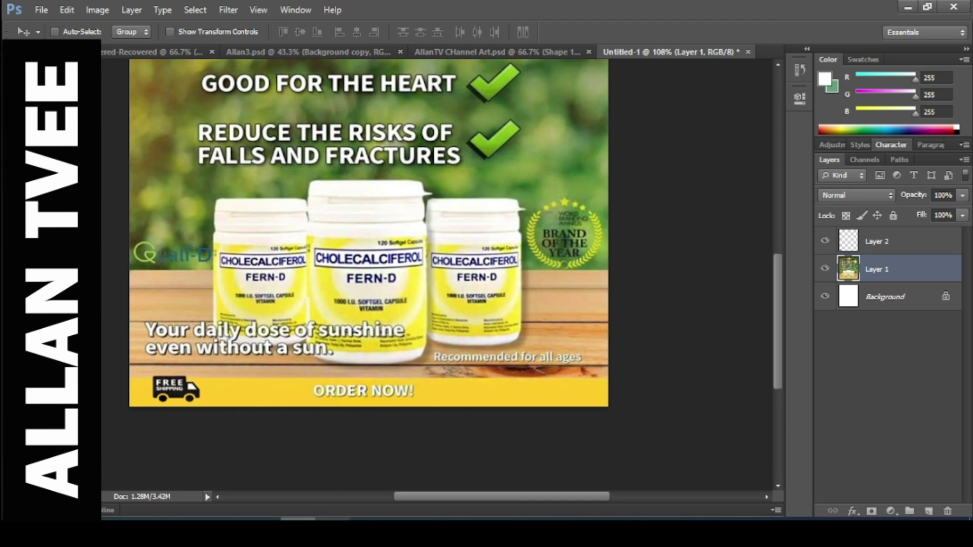
click(322, 474)
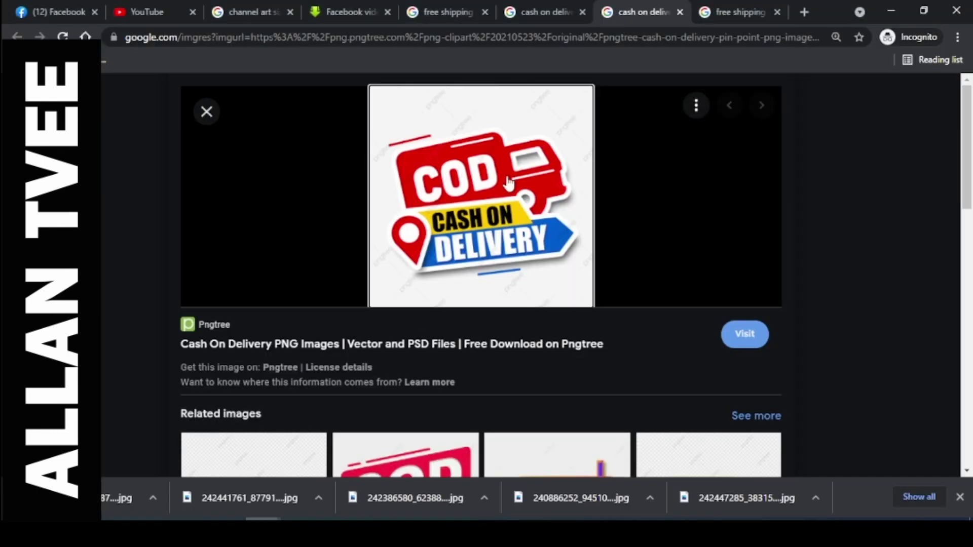
Open the Dreamstime Cash On Delivery result in a new tab, copy the image, and return to Photoshop.
click(679, 12)
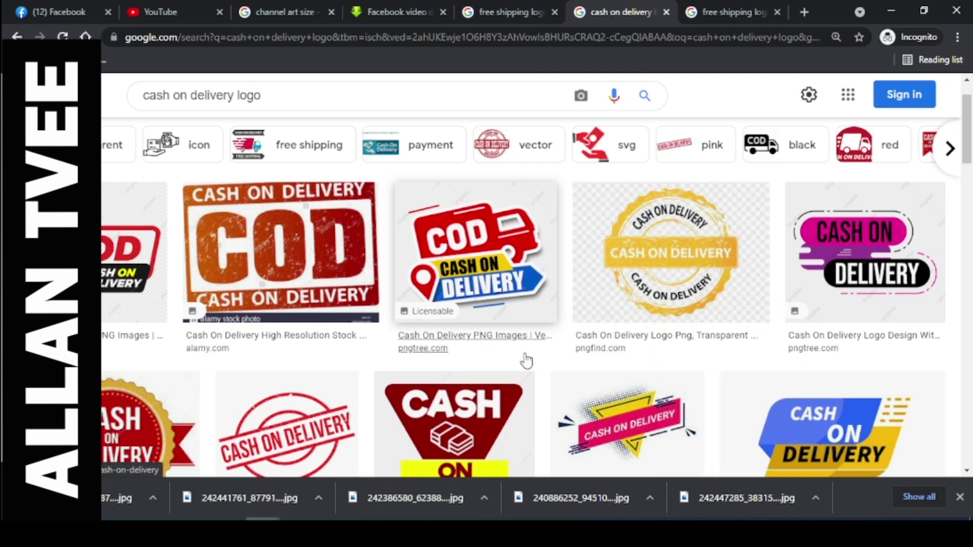
scroll(529, 359, down, 1)
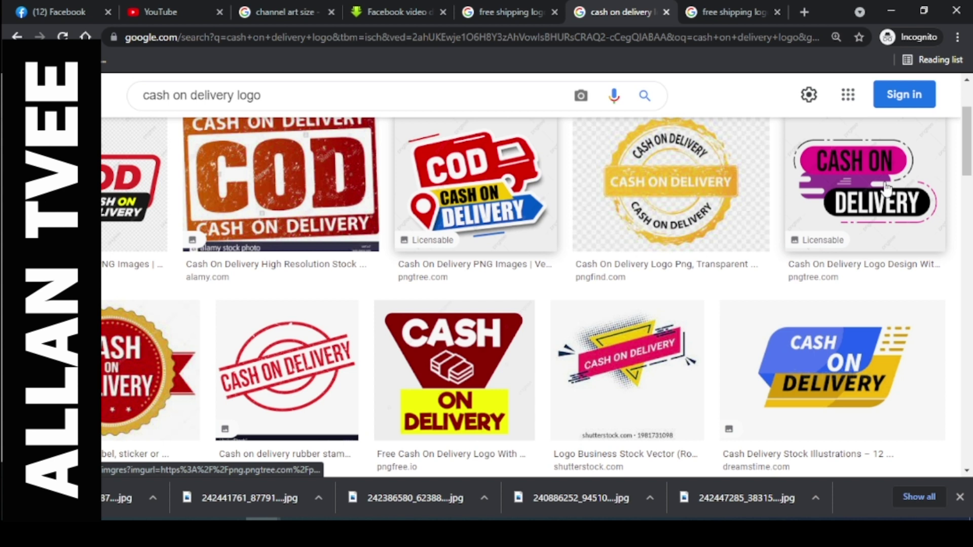
right_click(879, 347)
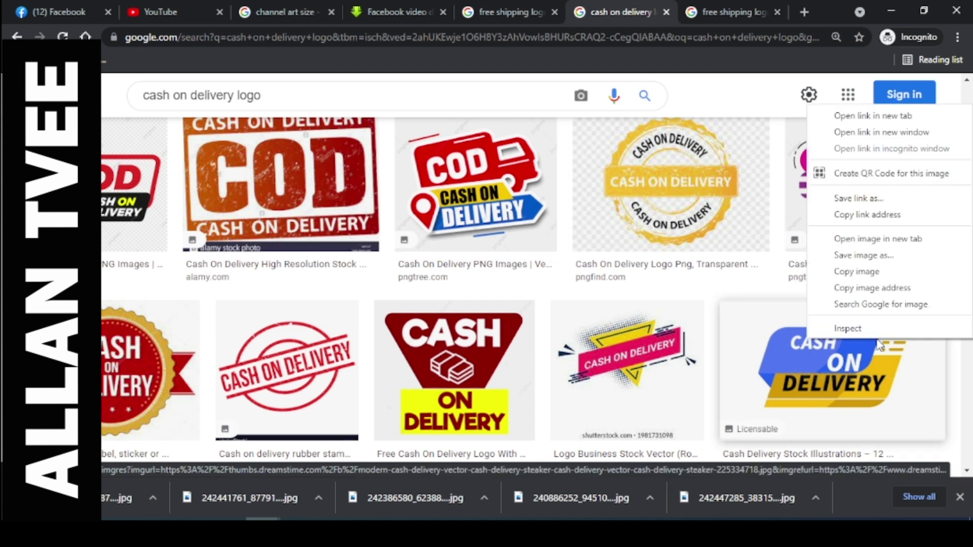
click(881, 118)
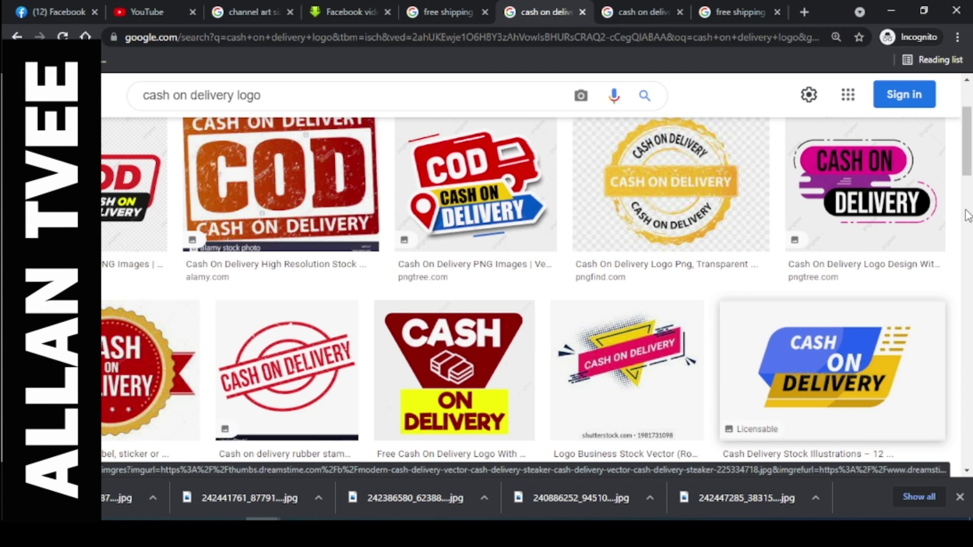
scroll(628, 271, down, 1)
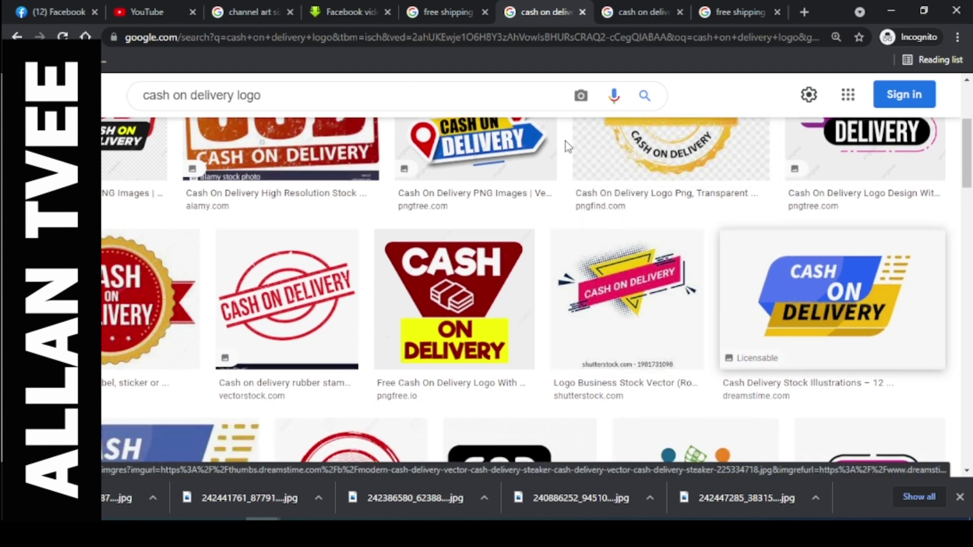
click(636, 18)
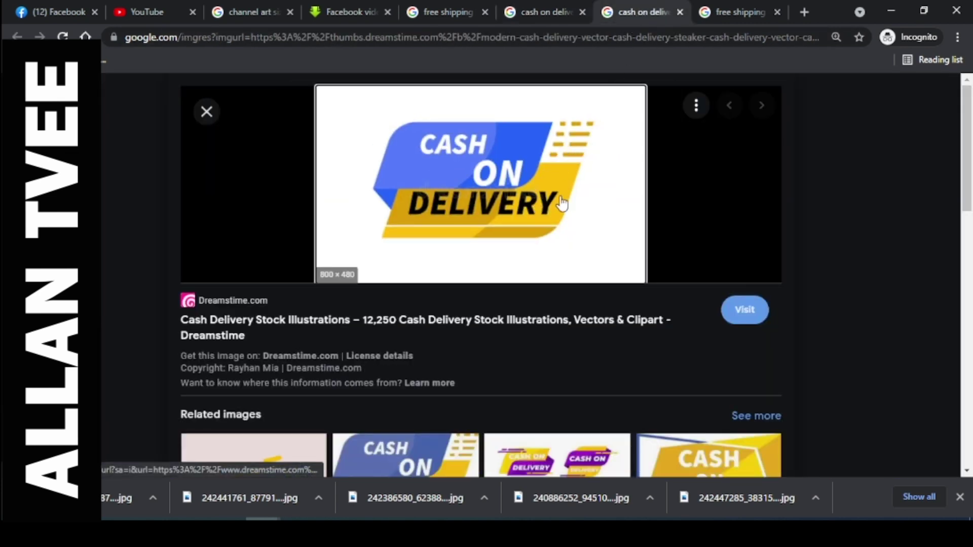
right_click(548, 194)
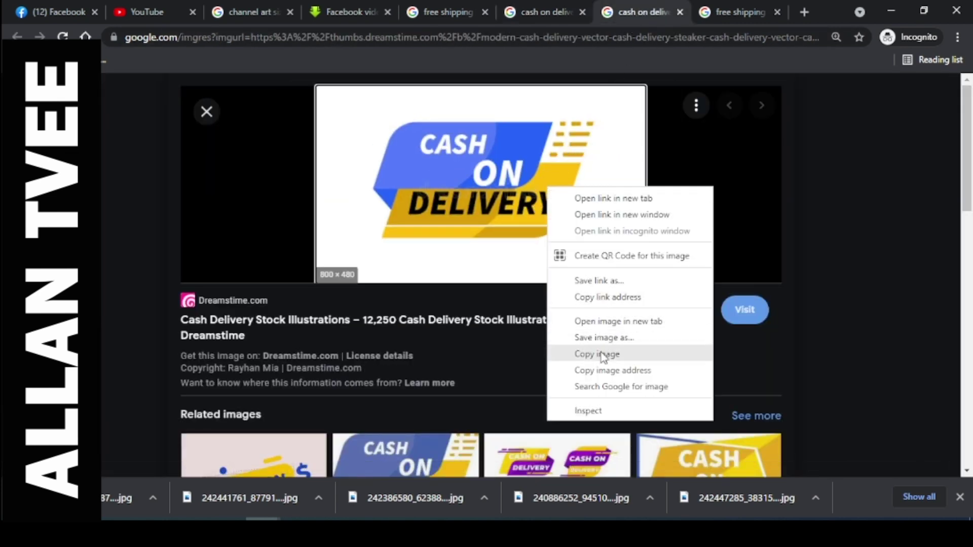
click(573, 352)
key(alt+Tab)
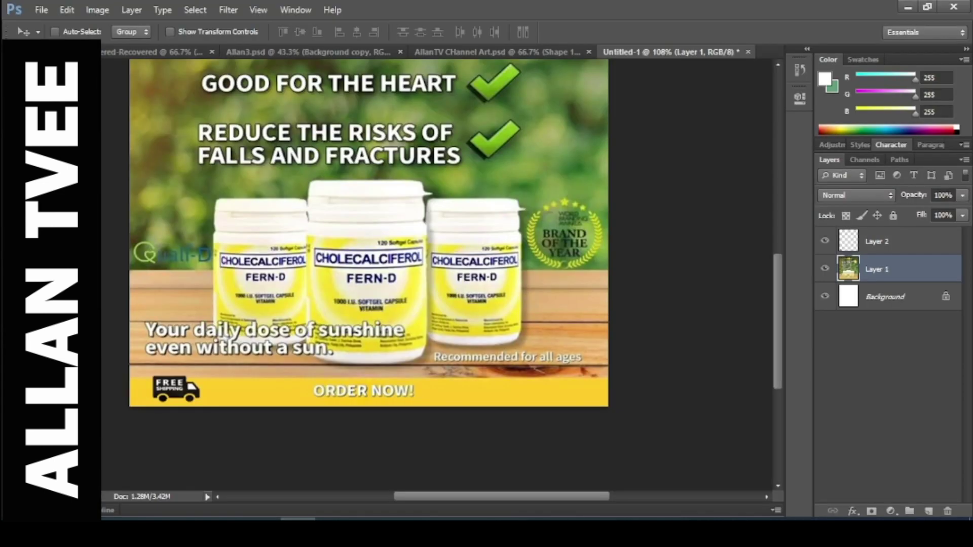
Paste the Cash On Delivery image as Layer 3 and move it down-left below the heart banner.
key(ctrl+v)
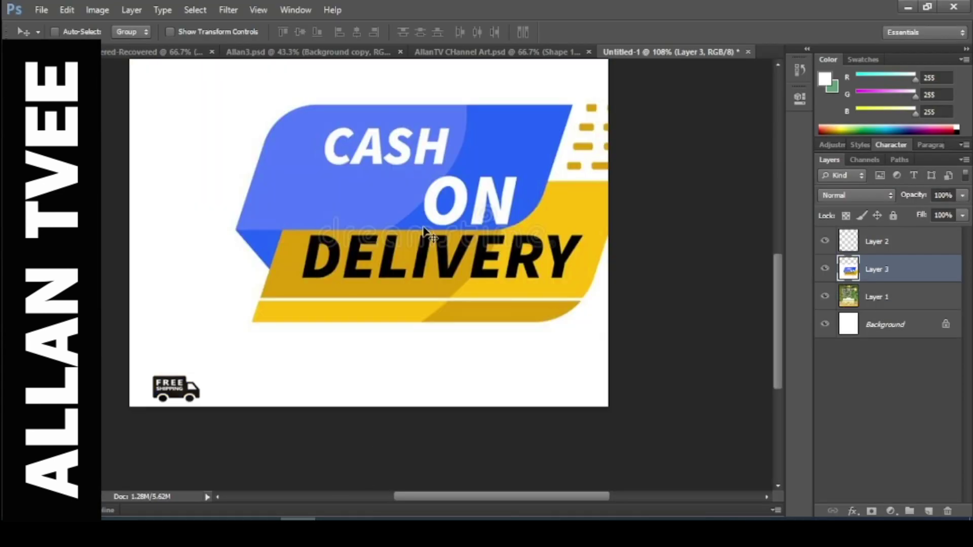
drag(527, 216, 475, 267)
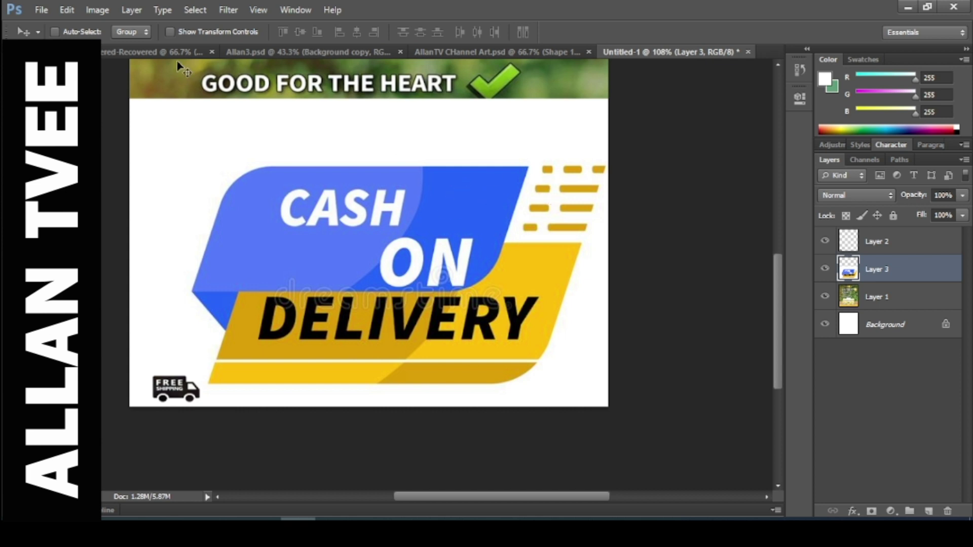
click(47, 10)
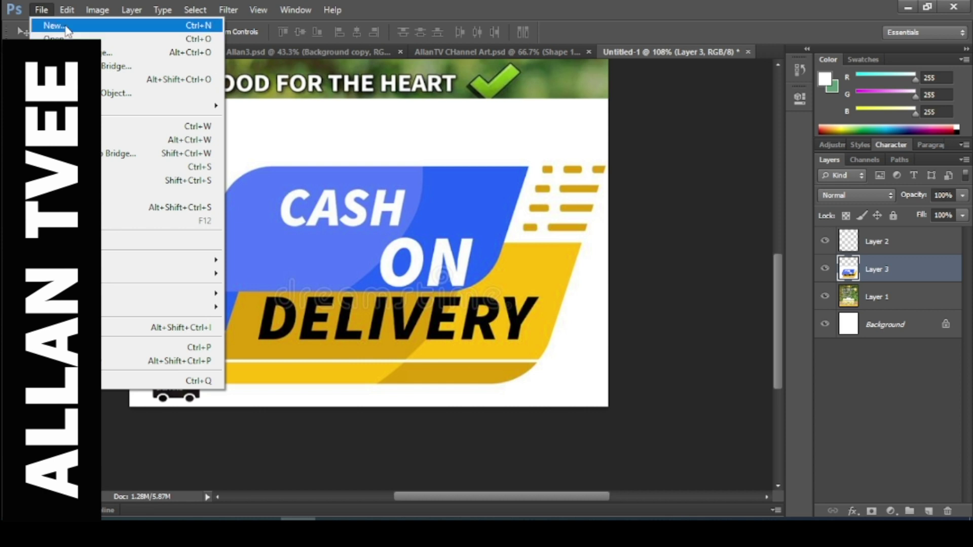
Create a new 800 by 480 document and bring the Cash on Delivery artwork into it.
click(115, 24)
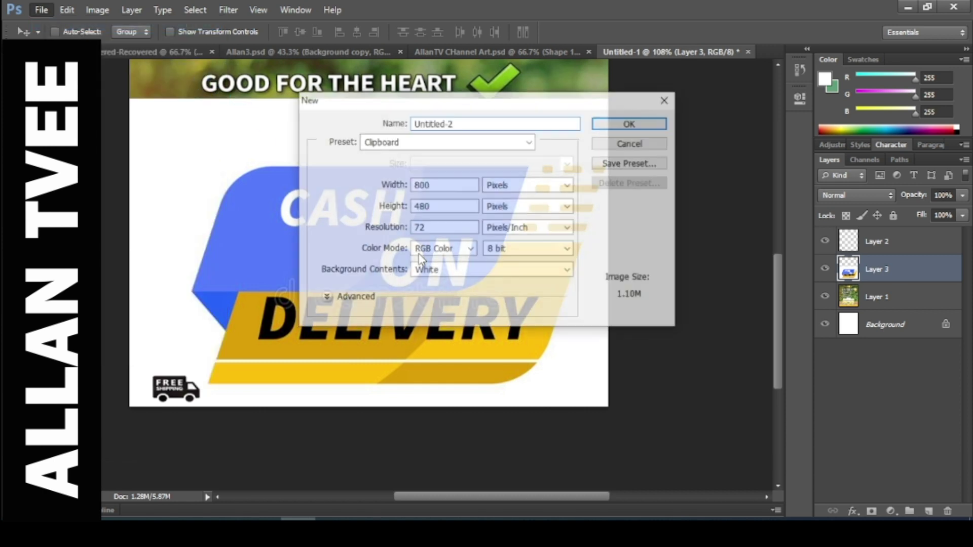
click(631, 123)
click(576, 51)
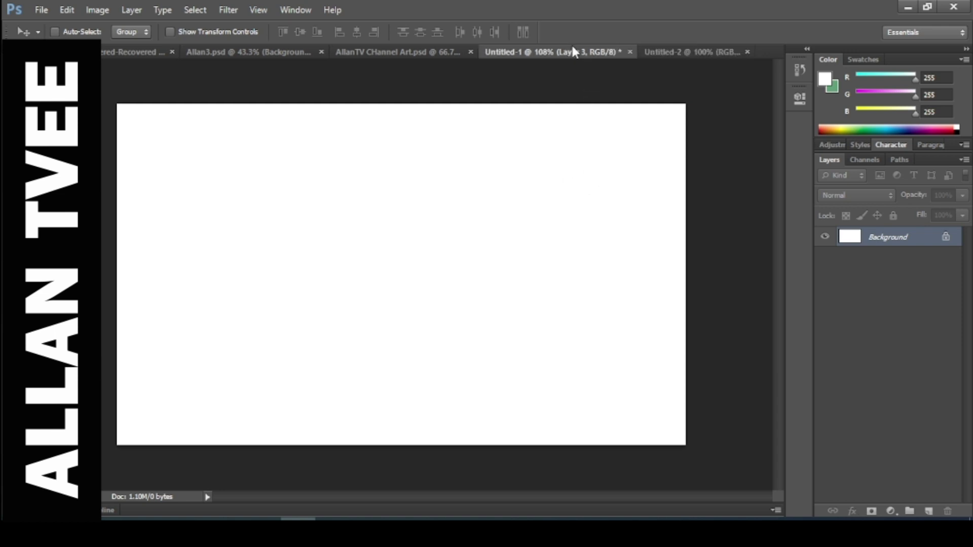
mouse_move(512, 198)
mouse_down()
mouse_move(640, 74)
mouse_move(713, 43)
mouse_move(530, 190)
mouse_up()
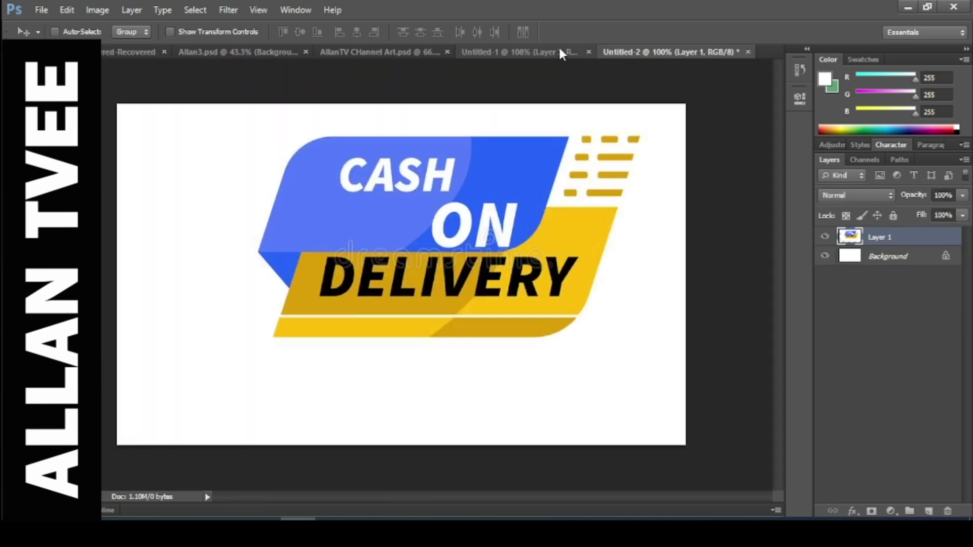
click(557, 50)
Remove the trial Cash on Delivery layer, shift the logo down-left, and crop its left margin.
drag(870, 287, 947, 511)
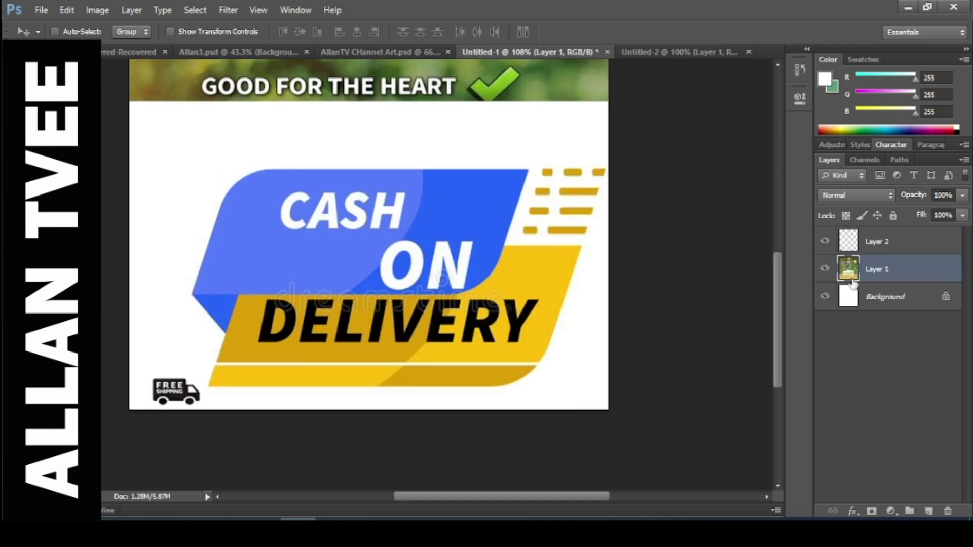
click(668, 51)
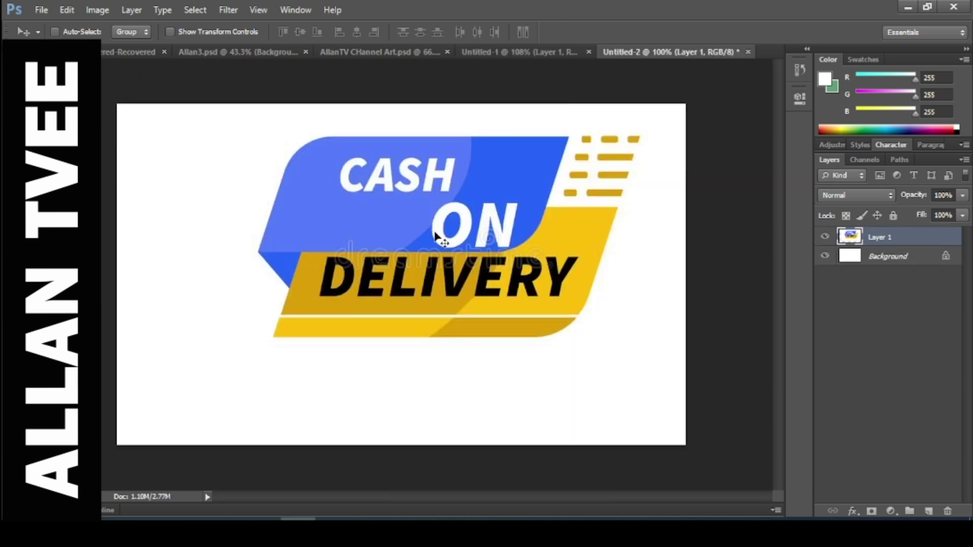
drag(435, 234, 416, 272)
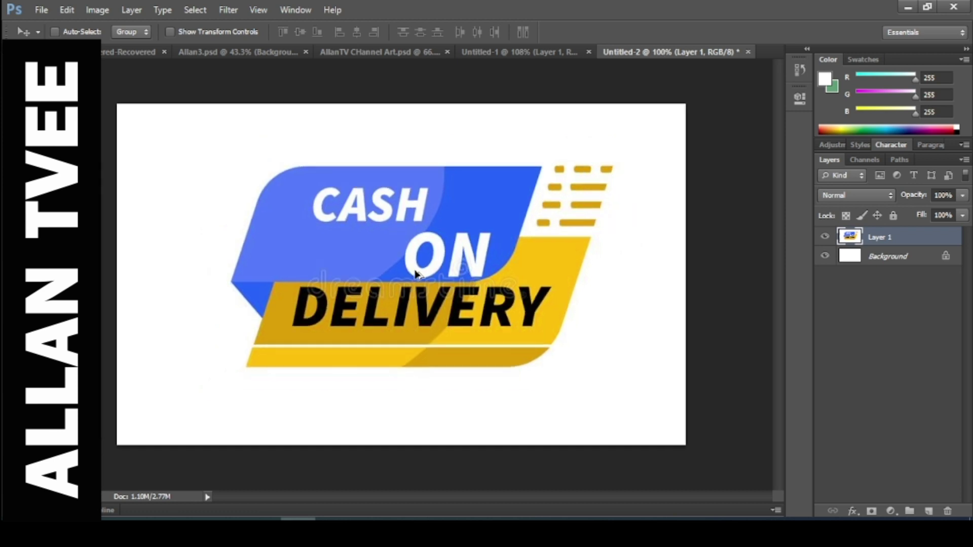
scroll(415, 272, down, 2)
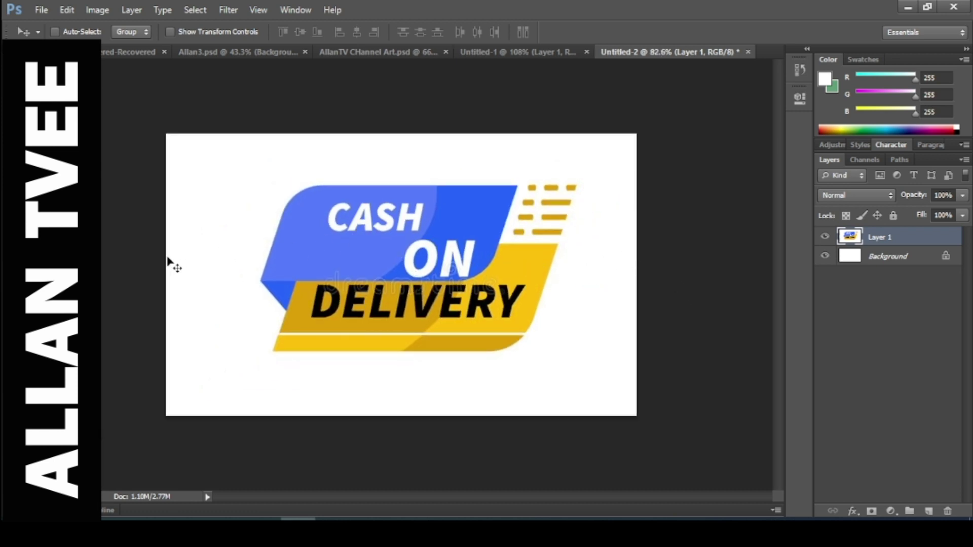
key(c)
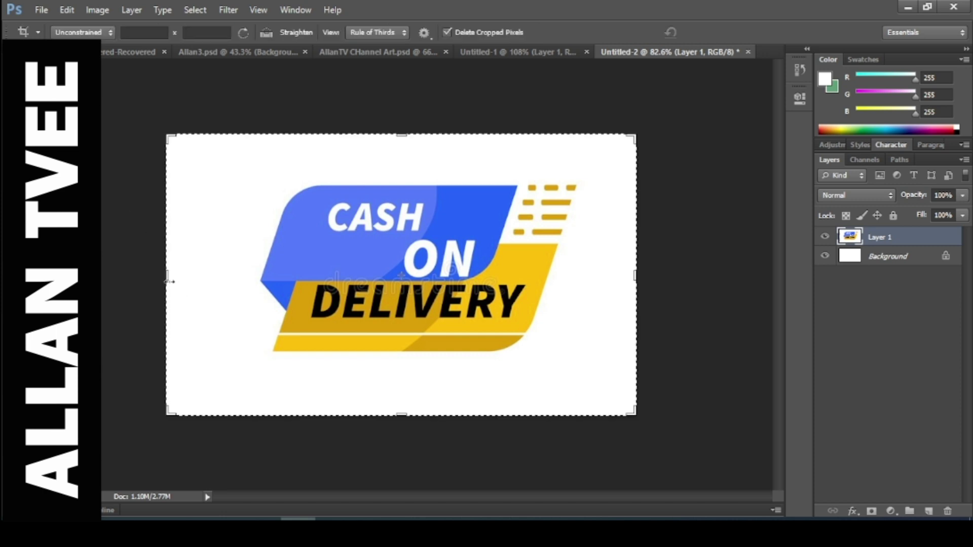
drag(169, 281, 211, 278)
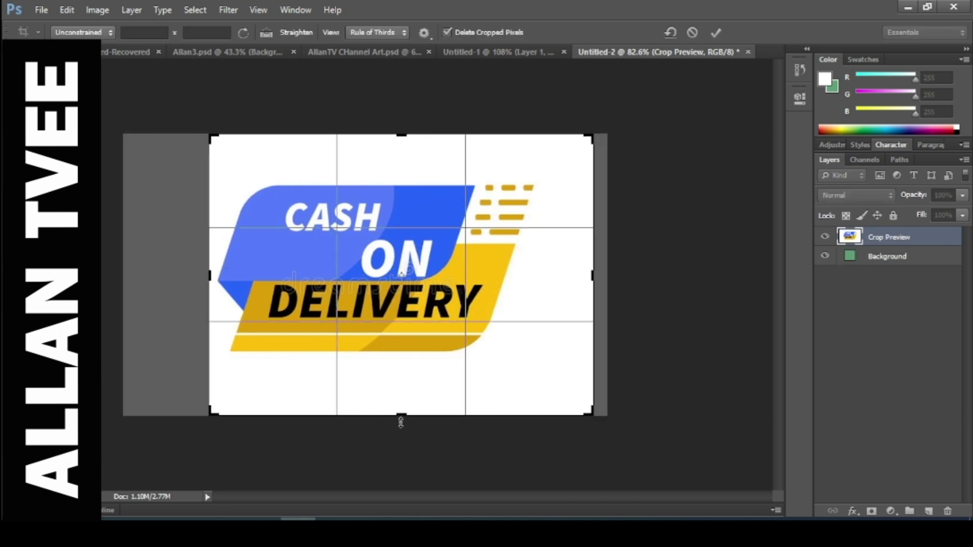
Trim the bottom, top and right margins around the Cash on Delivery logo and apply the crop.
drag(401, 422, 402, 388)
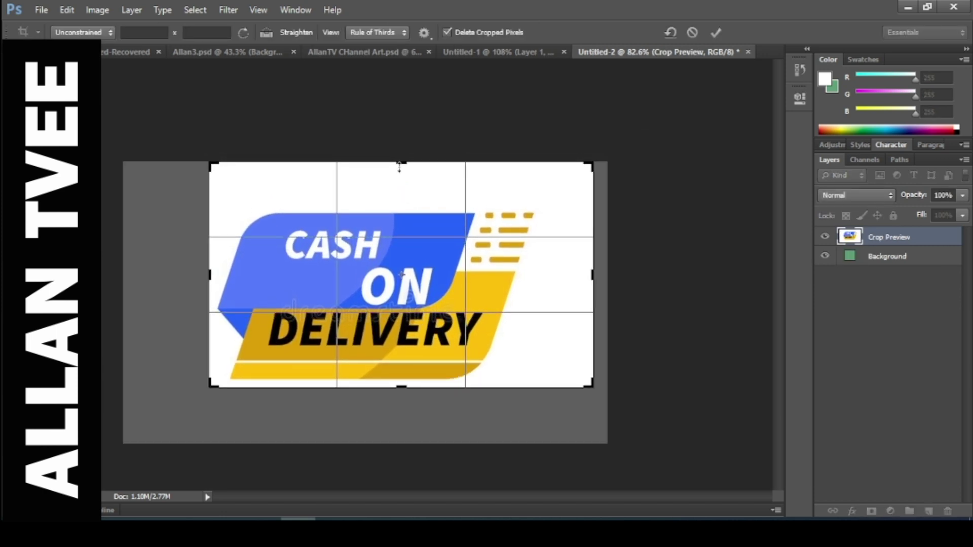
drag(399, 167, 399, 185)
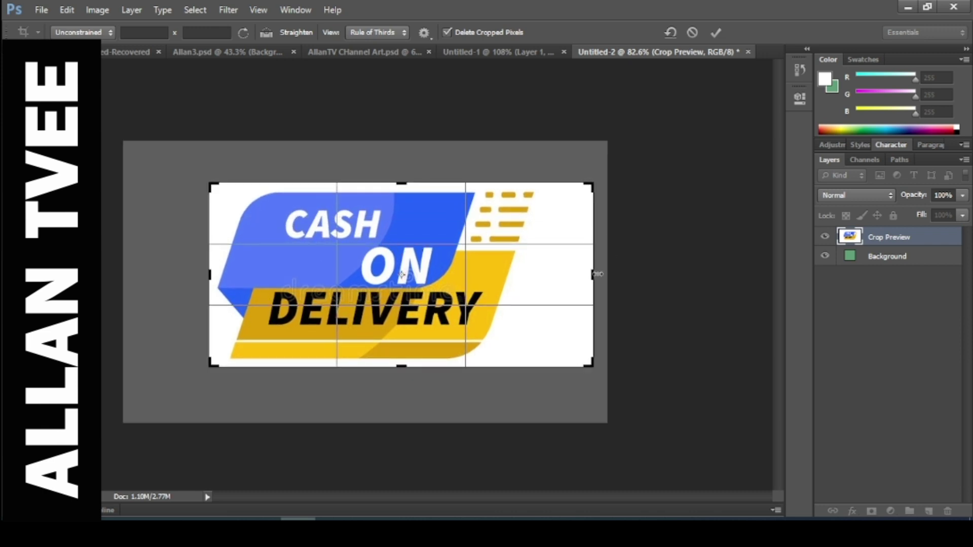
drag(598, 274, 572, 275)
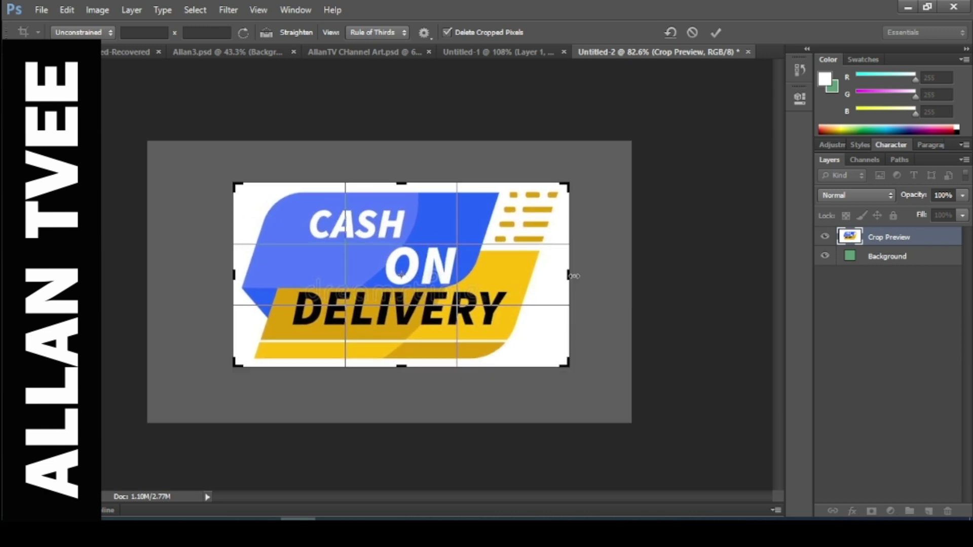
key(Return)
key(v)
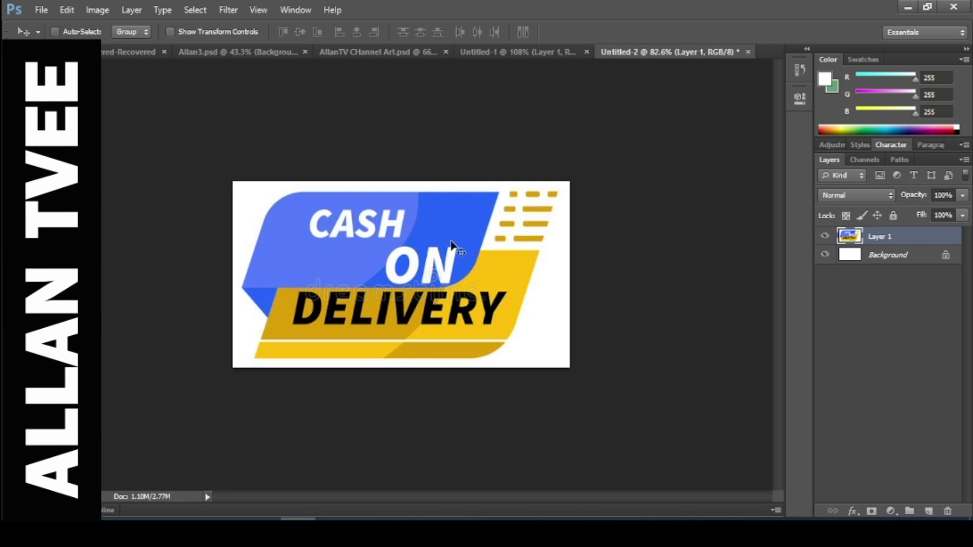
drag(452, 246, 436, 261)
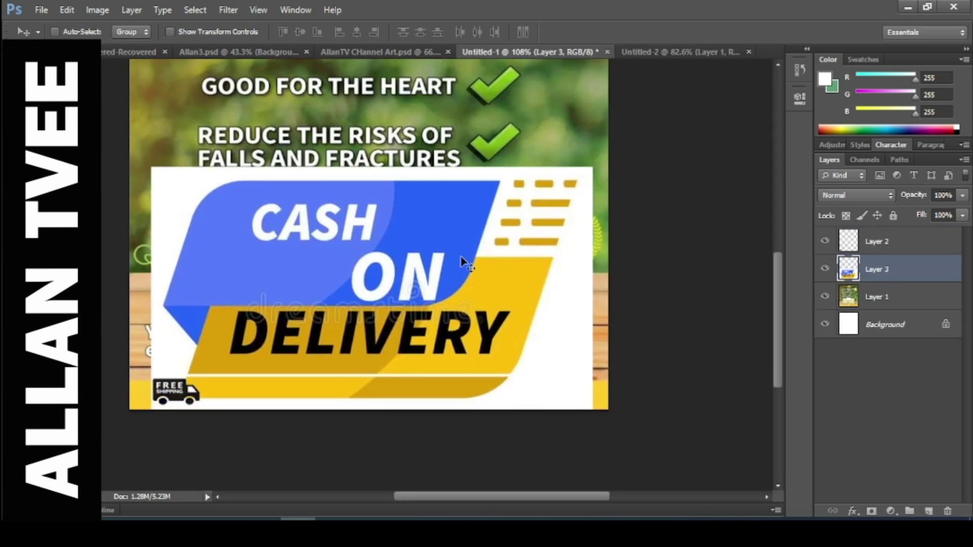
key(ctrl+t)
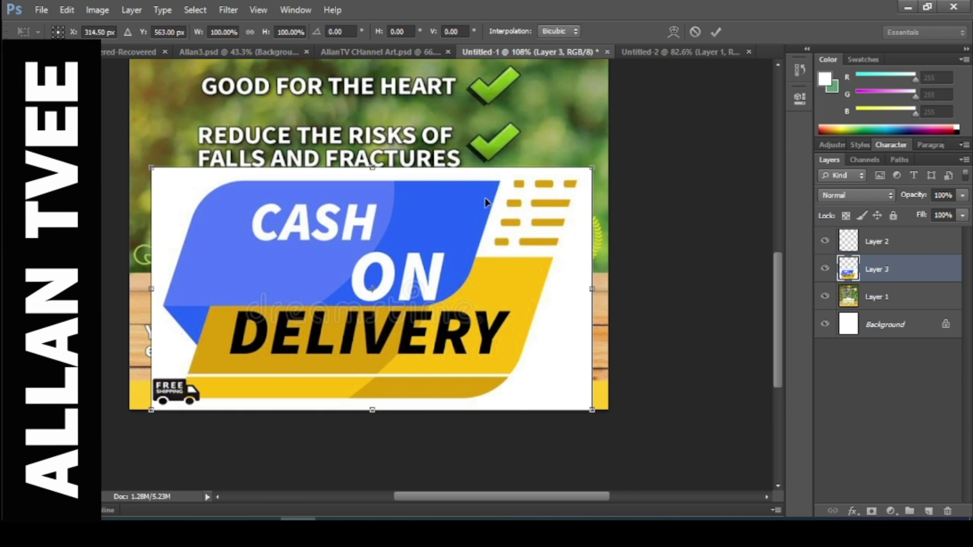
key(Return)
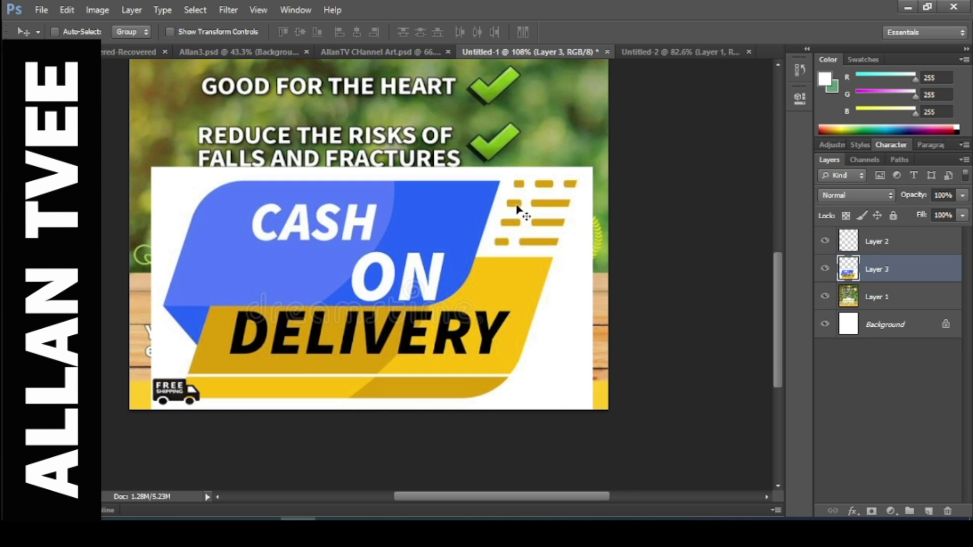
key(Delete)
click(680, 51)
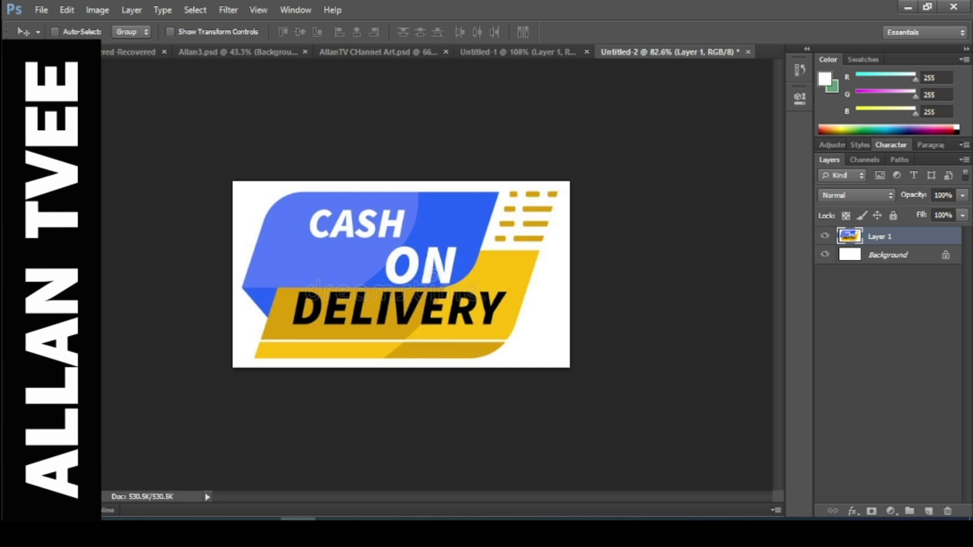
Zoom in and paint a Quick Selection over the blue badge and both yellow strips.
key(w)
key(ctrl+plus)
key(ctrl+plus)
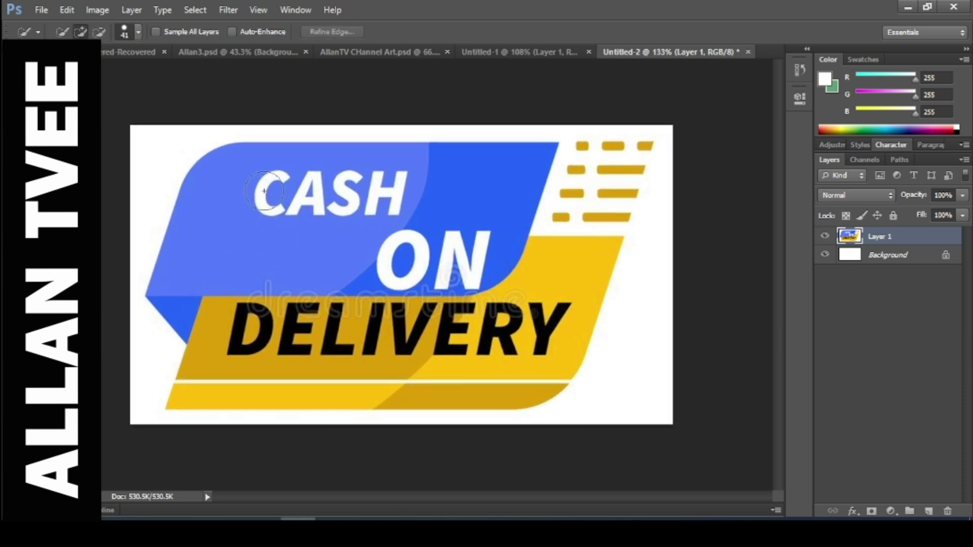
mouse_move(266, 182)
mouse_down()
mouse_move(251, 162)
mouse_move(276, 195)
mouse_move(482, 170)
mouse_move(499, 185)
mouse_move(425, 264)
mouse_move(491, 261)
mouse_move(576, 206)
mouse_move(597, 173)
mouse_move(624, 160)
mouse_move(608, 172)
mouse_move(587, 126)
mouse_up()
mouse_move(340, 309)
mouse_down()
mouse_move(303, 336)
mouse_move(216, 360)
mouse_move(222, 339)
mouse_move(220, 351)
mouse_move(277, 339)
mouse_move(270, 363)
mouse_move(254, 367)
mouse_move(254, 354)
mouse_move(379, 336)
mouse_move(455, 342)
mouse_move(343, 329)
mouse_move(329, 337)
mouse_move(479, 323)
mouse_move(538, 304)
mouse_move(575, 245)
mouse_move(566, 216)
mouse_move(580, 159)
mouse_move(596, 226)
mouse_move(567, 244)
mouse_move(308, 336)
mouse_move(219, 386)
mouse_move(322, 381)
mouse_up()
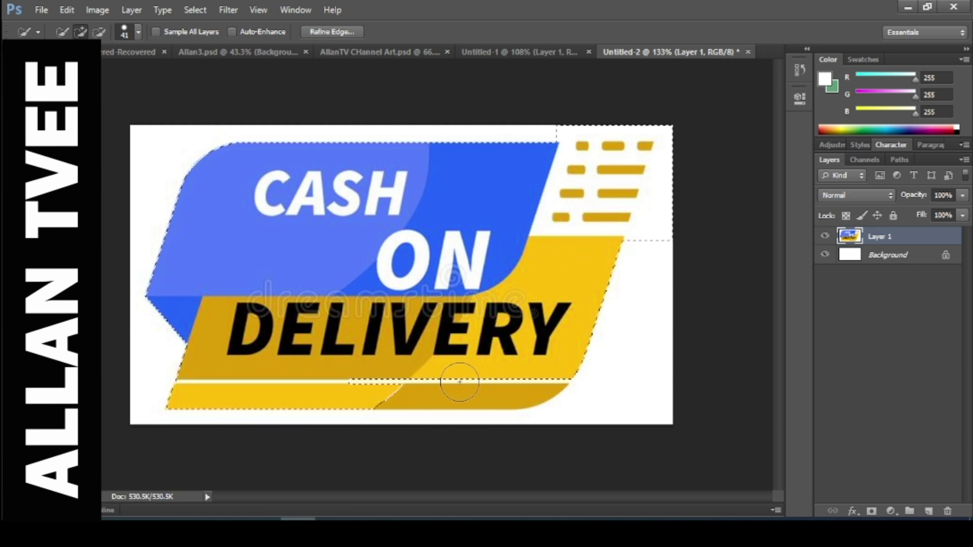
drag(459, 382, 506, 382)
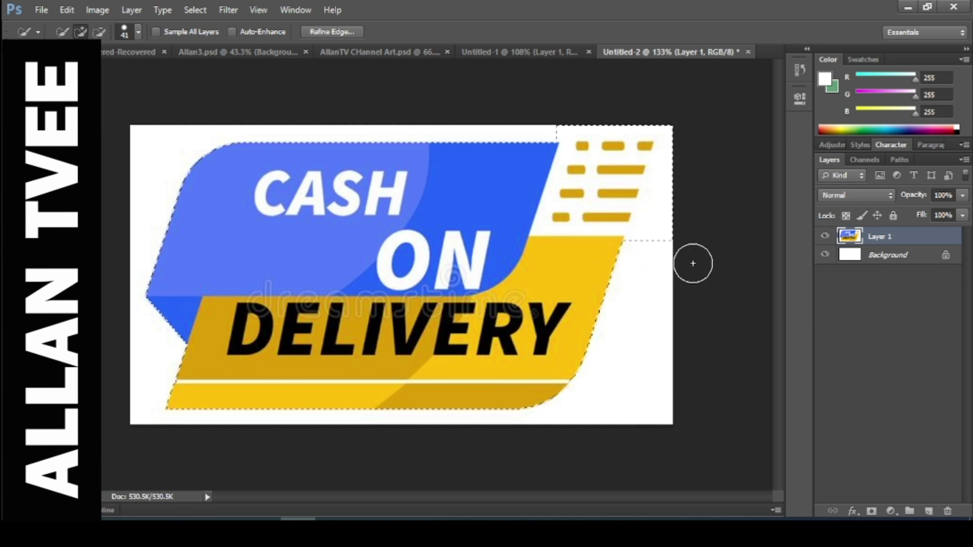
Subtract the white areas right of and above the stripes from the selection.
key(alt)
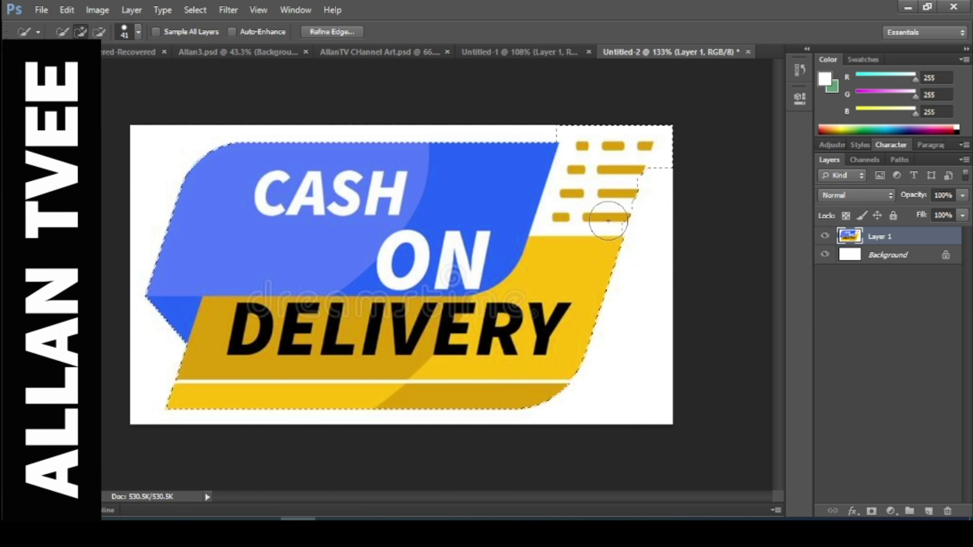
key(alt)
drag(684, 151, 680, 158)
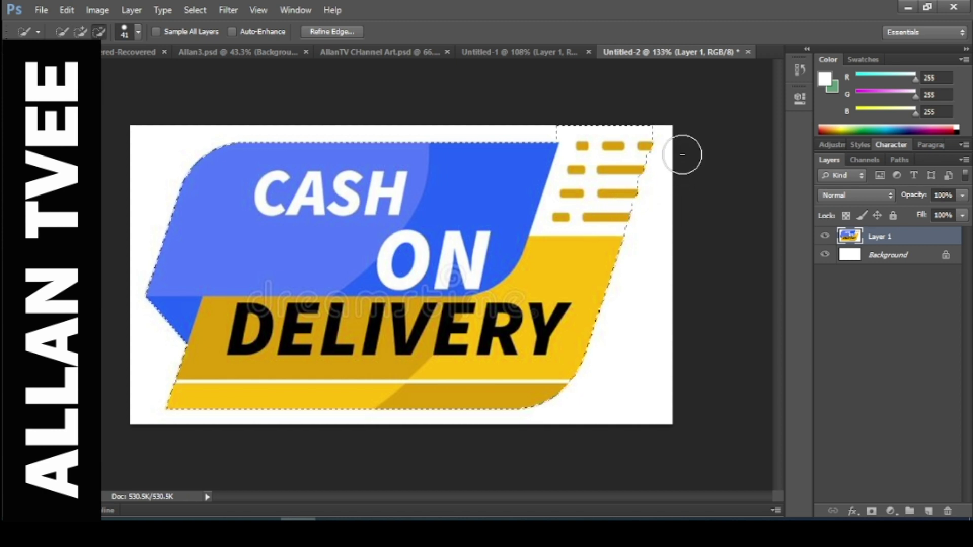
key(alt)
mouse_move(583, 120)
mouse_down()
mouse_move(567, 111)
mouse_move(685, 120)
mouse_up()
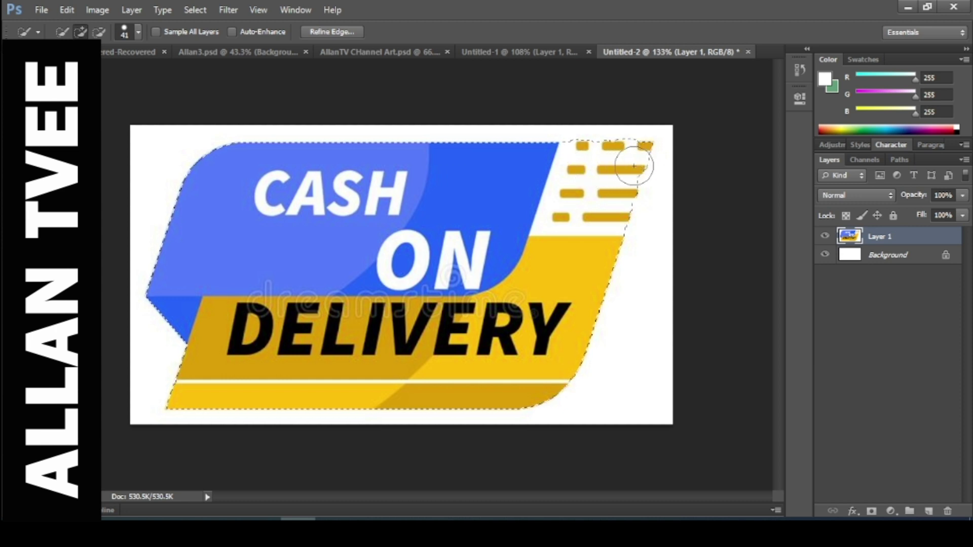
Drag the selected badge into the poster and scale it down toward the bottom-left corner.
key(v)
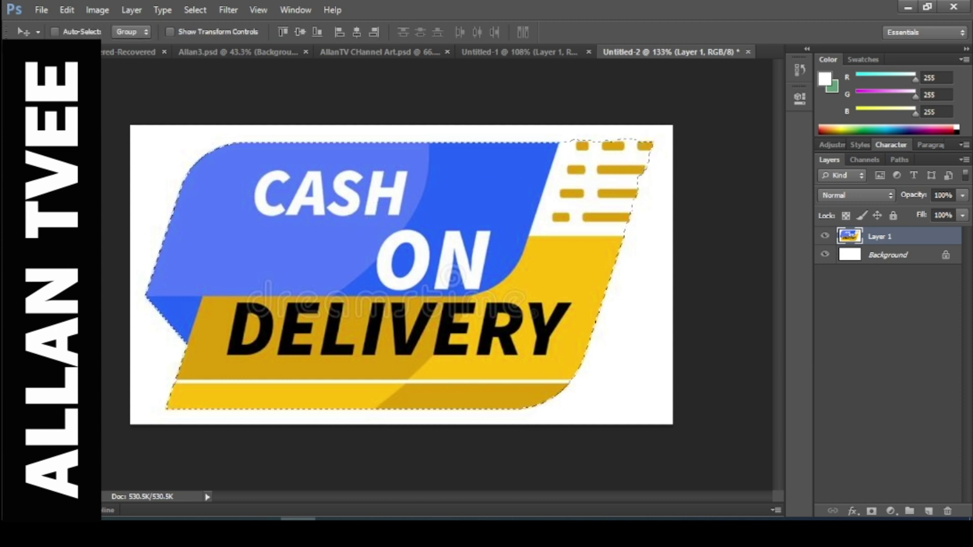
drag(393, 207, 333, 234)
key(ctrl+t)
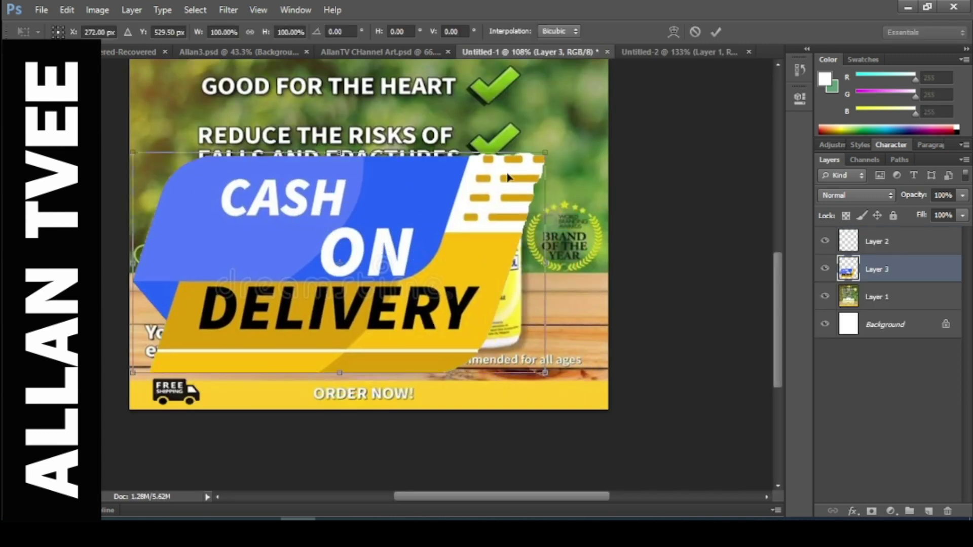
drag(541, 153, 269, 399)
drag(282, 379, 271, 384)
key(Return)
Nudge the badge into place and shift the Free Shipping truck slightly right.
key(Up)
key(Up)
key(Up)
key(Up)
key(Up)
key(Up)
key(Up)
key(Up)
key(Up)
key(Up)
key(Up)
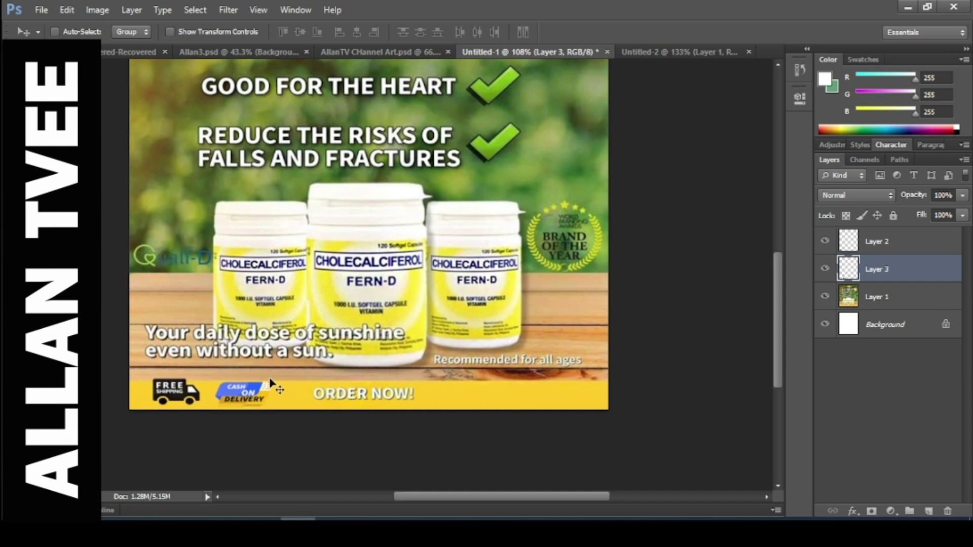
key(Up)
key(Up)
key(Up)
key(Up)
key(Right)
key(Right)
key(Right)
key(Right)
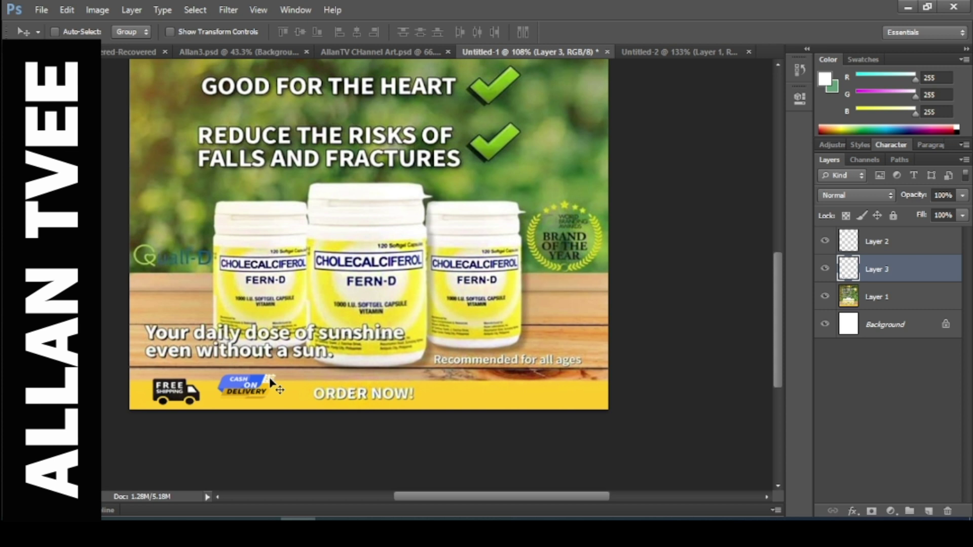
key(Down)
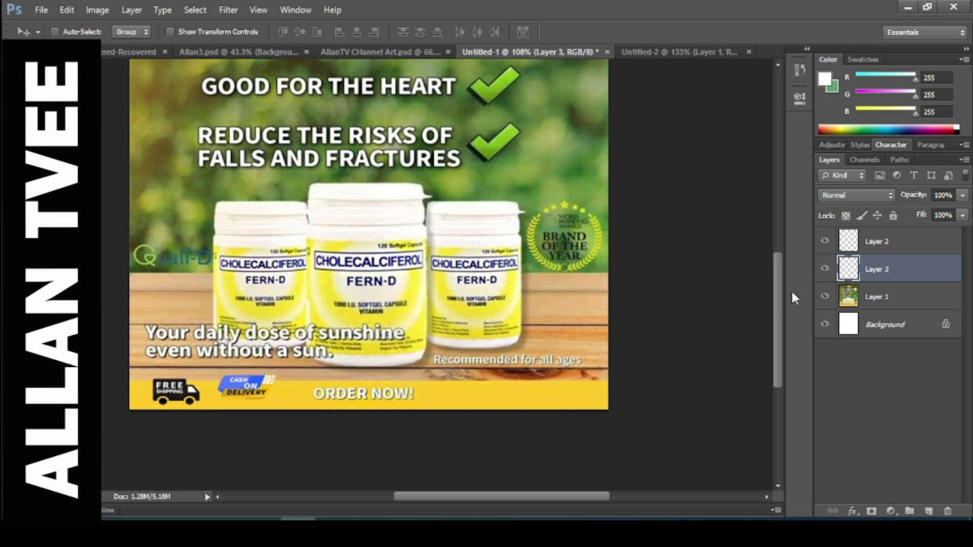
click(860, 248)
mouse_move(189, 401)
mouse_down()
mouse_move(233, 372)
mouse_move(203, 395)
mouse_up()
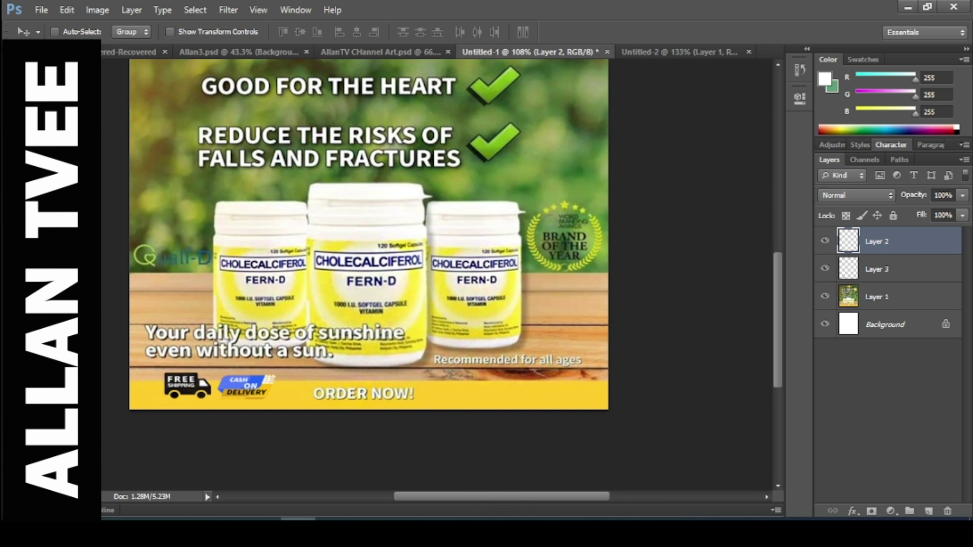
View the second reference photo of the Fern-D ad, then bring the Photoshop poster back to front.
mouse_move(506, 527)
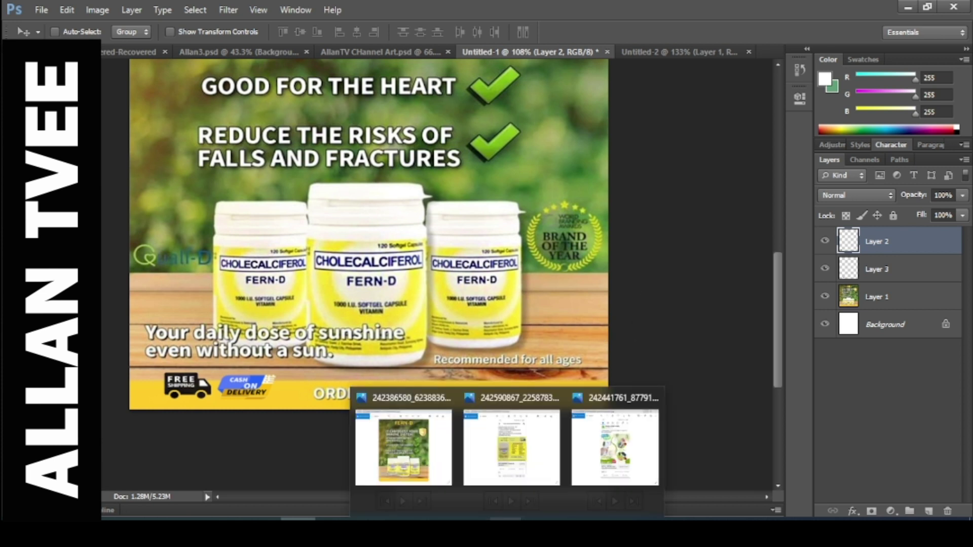
click(511, 445)
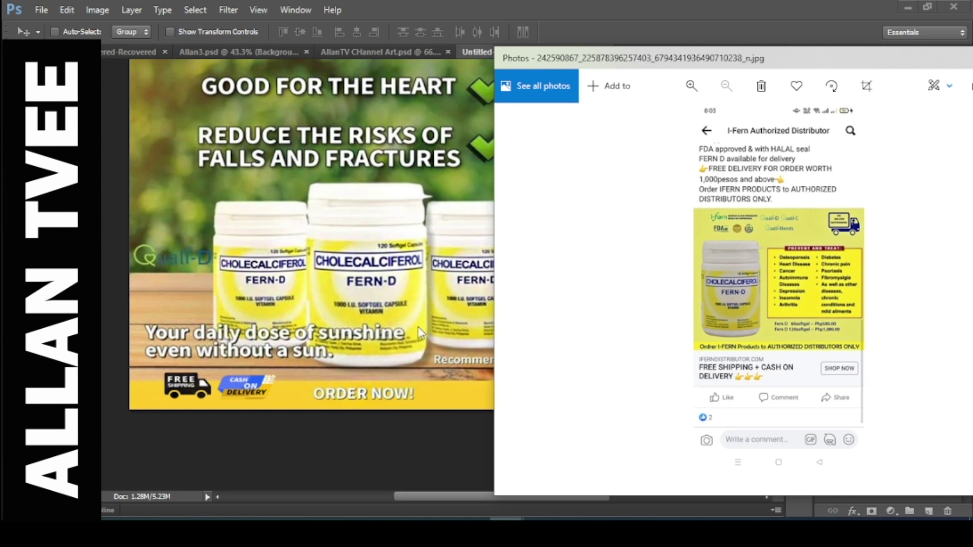
click(405, 349)
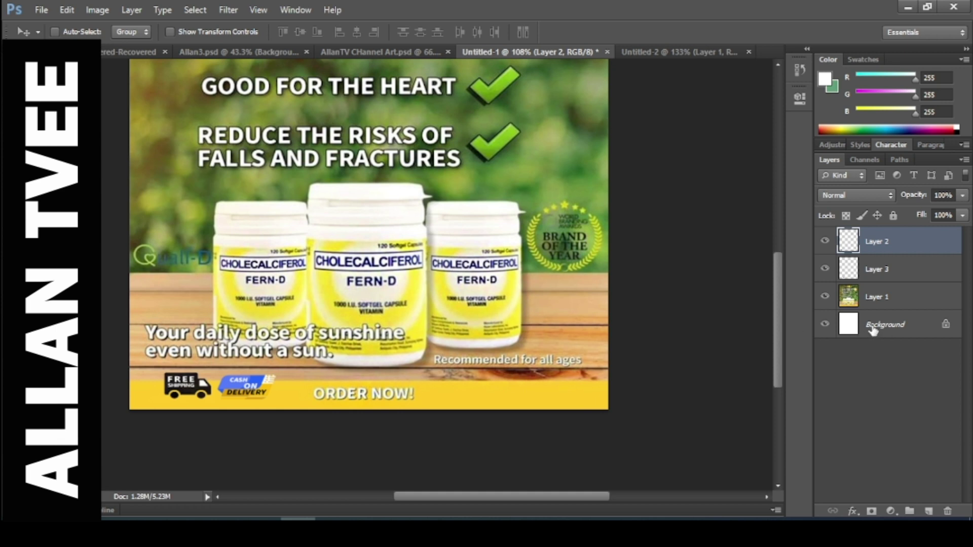
Add a 'free shipping' text layer at 48 pt above the right-hand bottles.
click(856, 300)
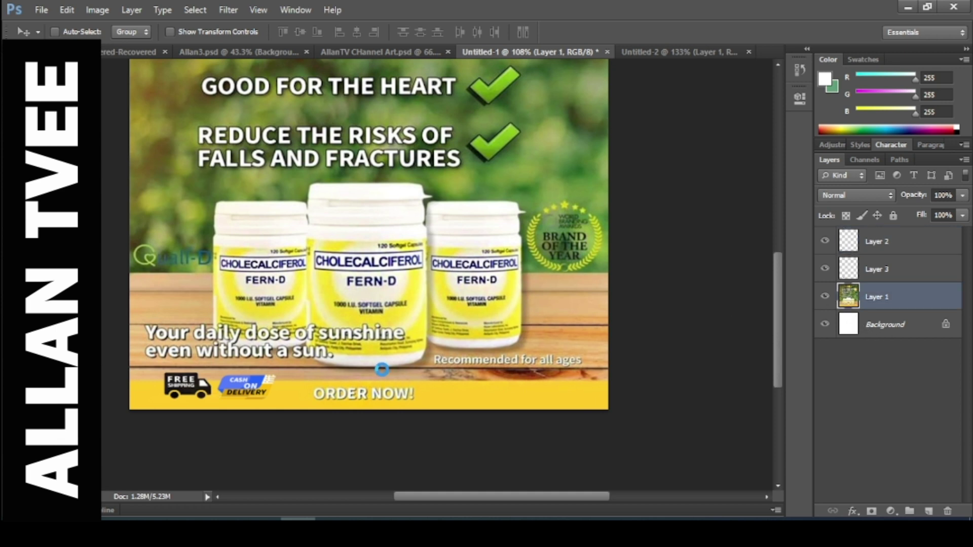
key(t)
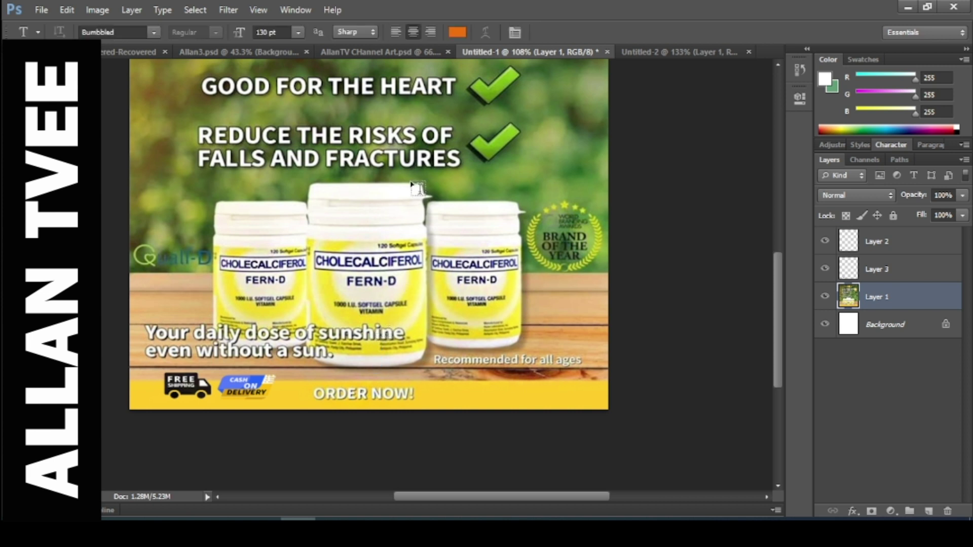
click(578, 277)
text(fre)
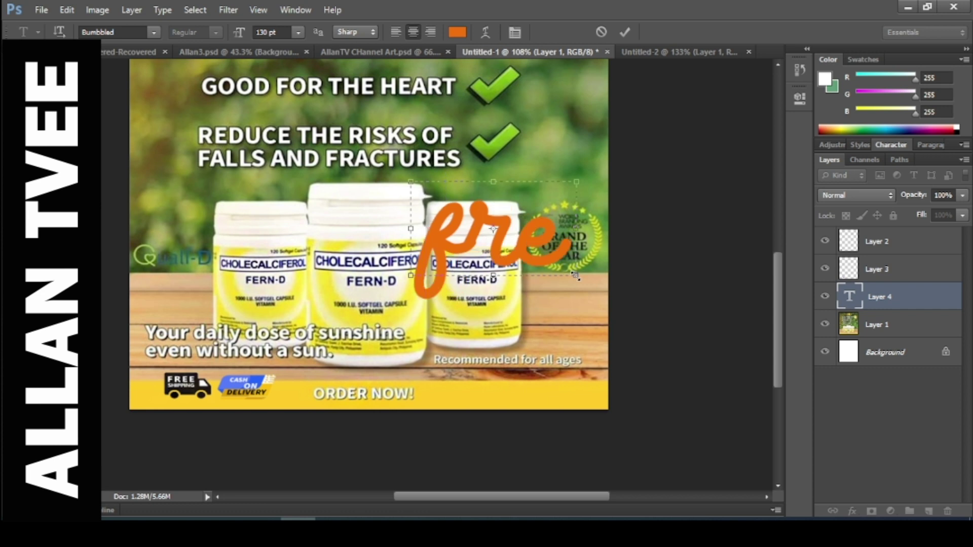
key(ctrl+a)
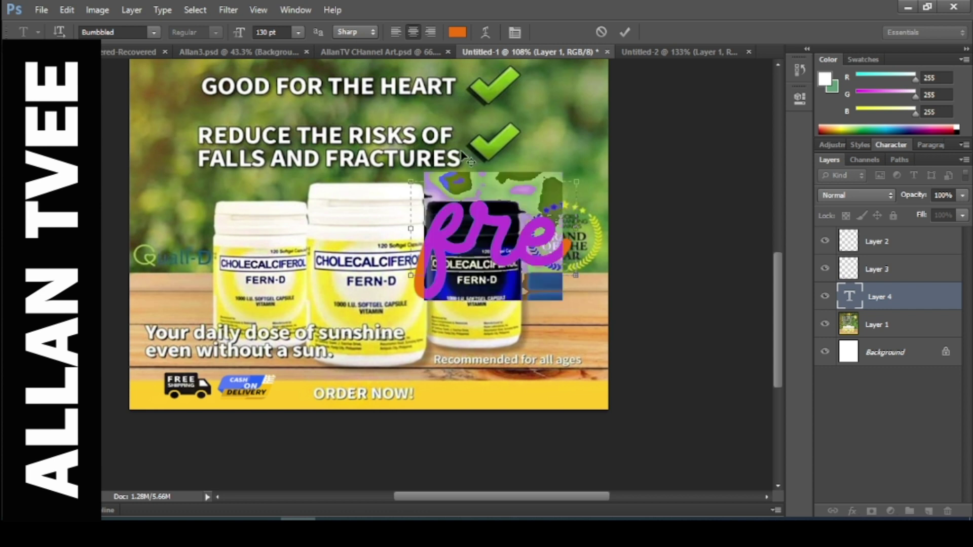
click(298, 31)
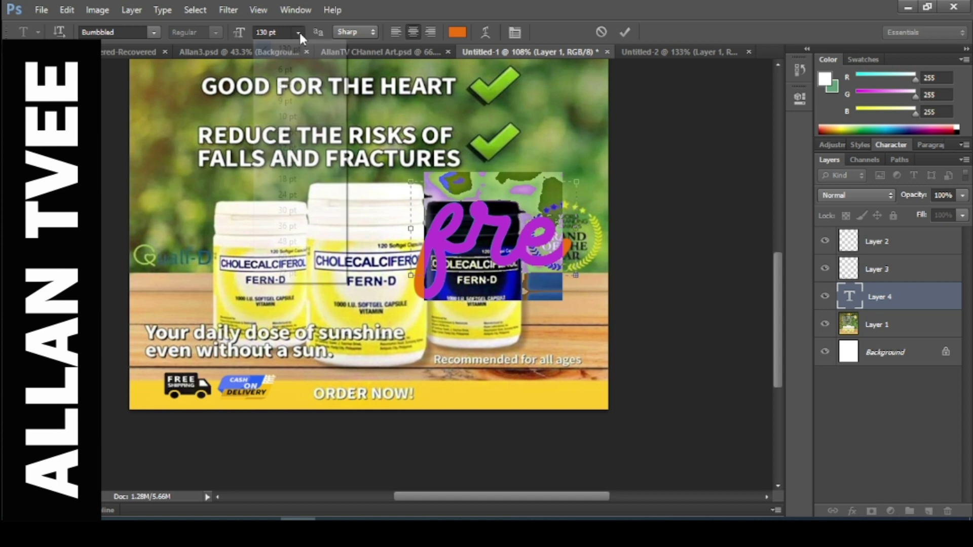
click(287, 242)
click(533, 208)
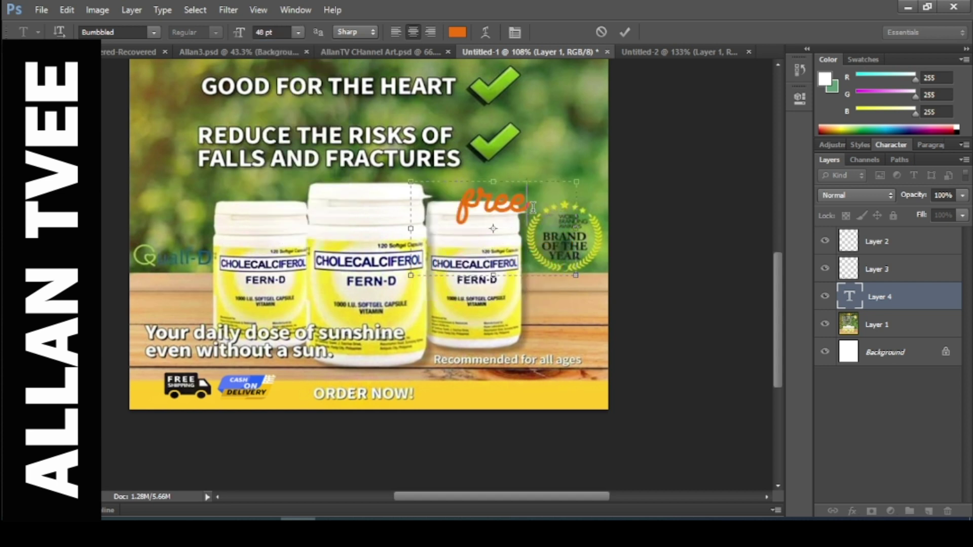
text(shippi)
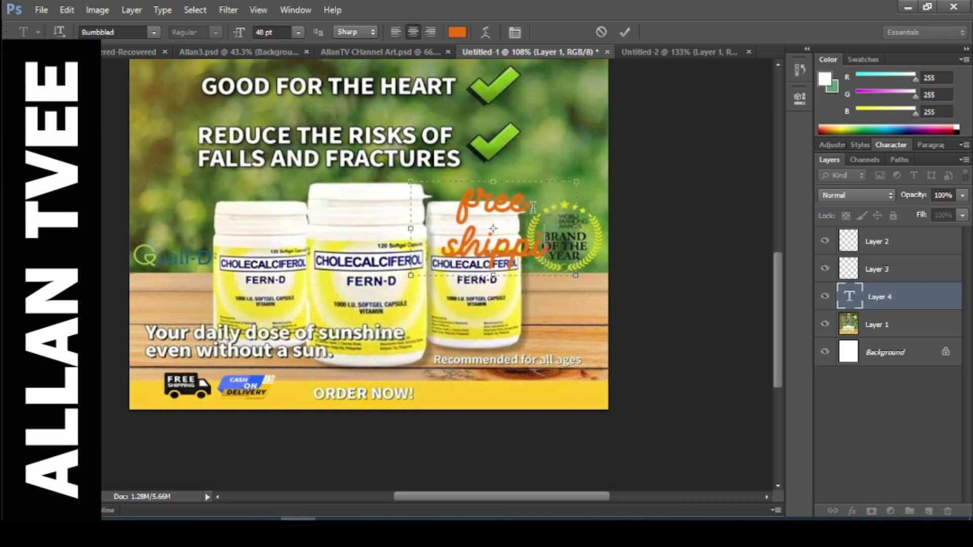
text(ng)
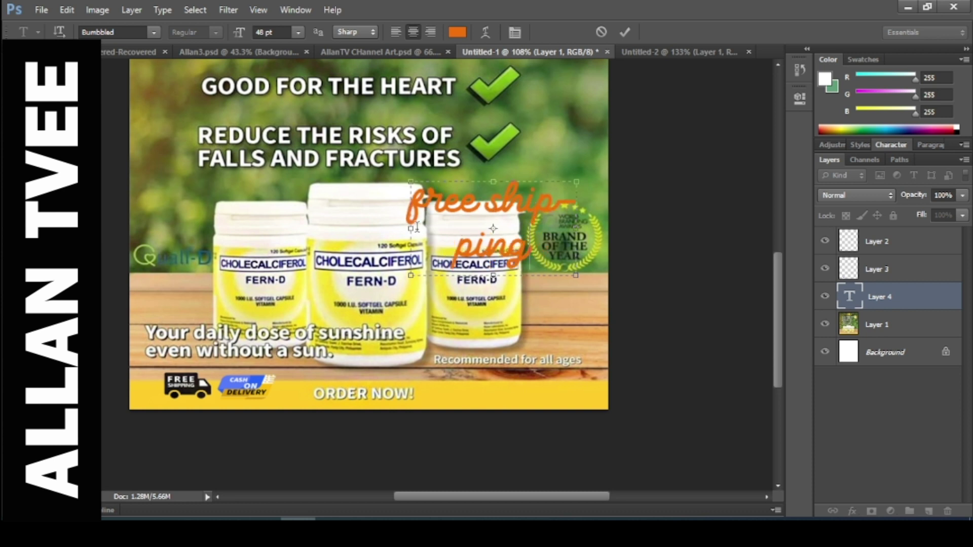
Fit the text box around 'free shipping' on one line and recolour it red.
drag(412, 230, 331, 231)
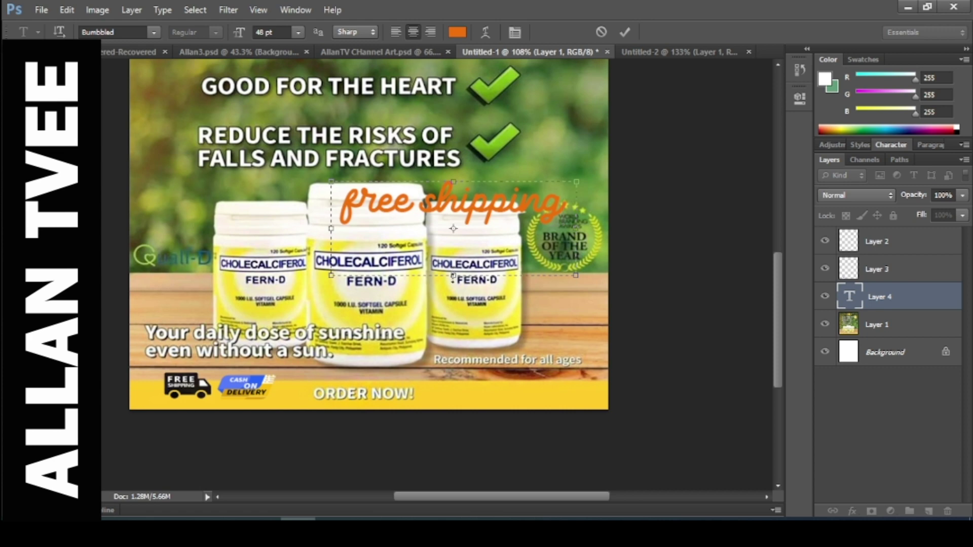
drag(453, 276, 456, 234)
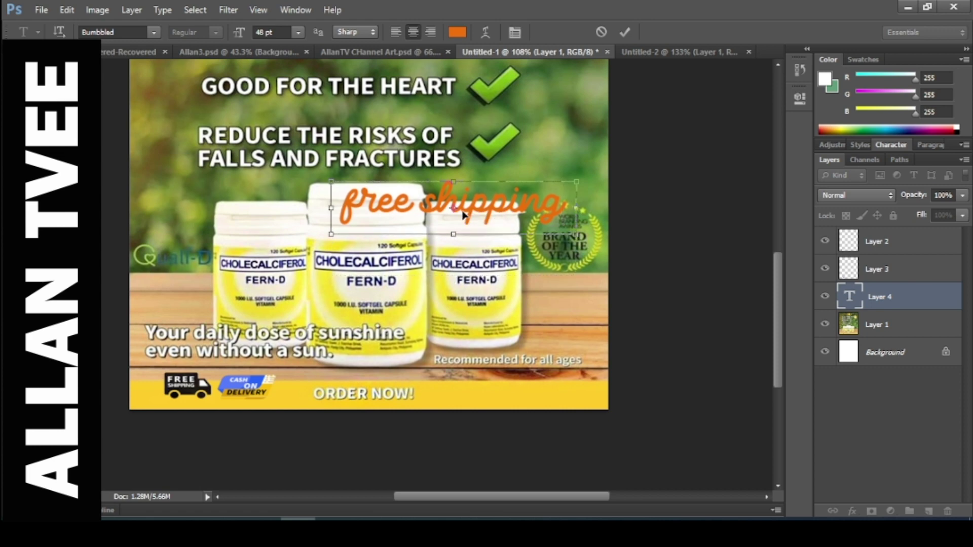
key(ctrl+a)
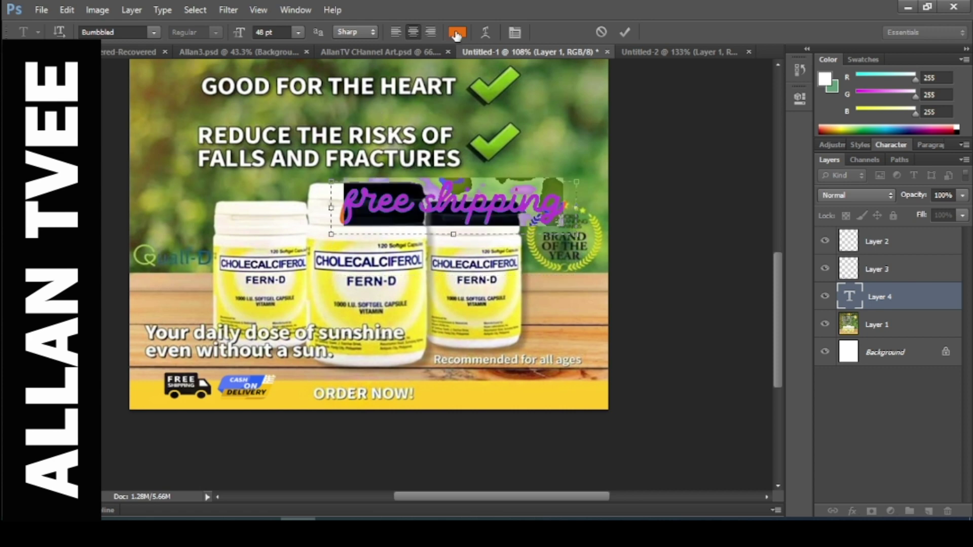
click(456, 33)
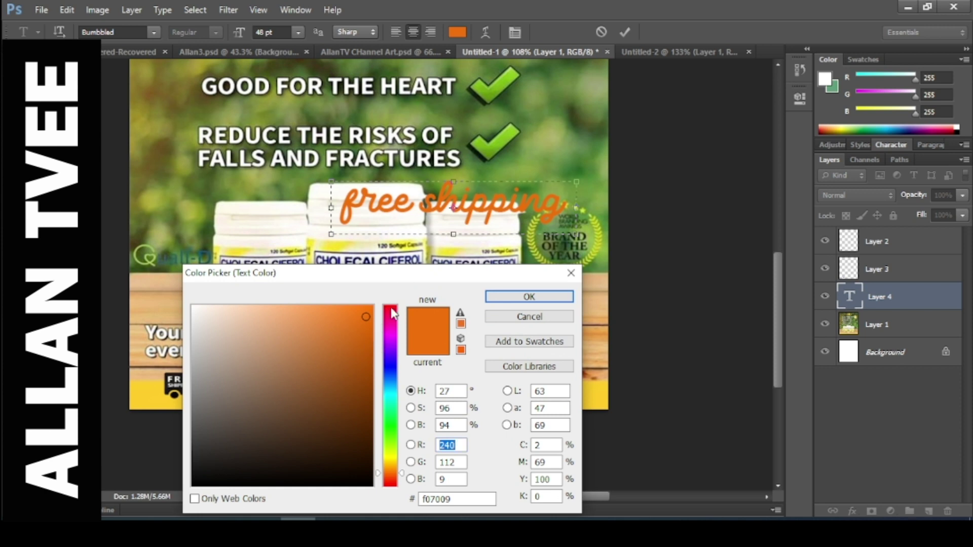
drag(393, 313, 393, 307)
click(362, 328)
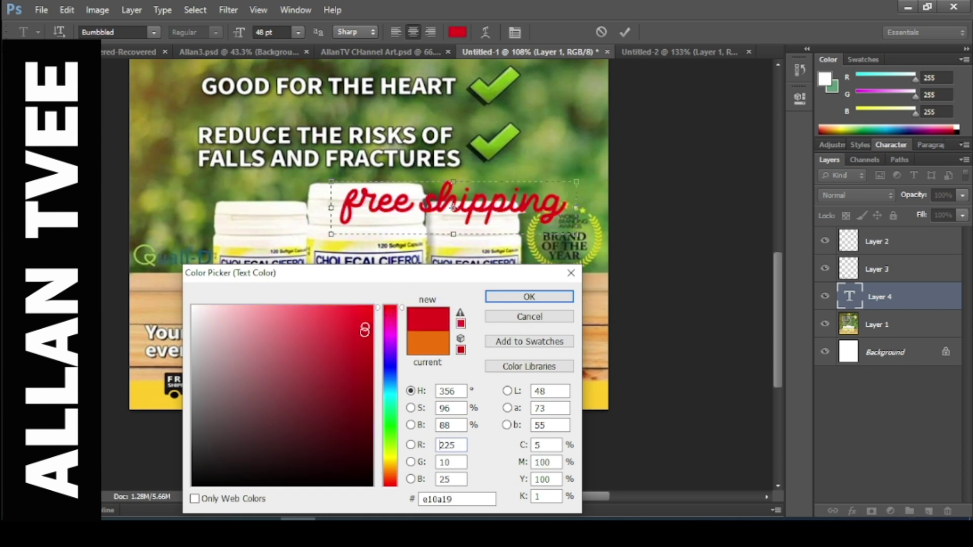
click(529, 296)
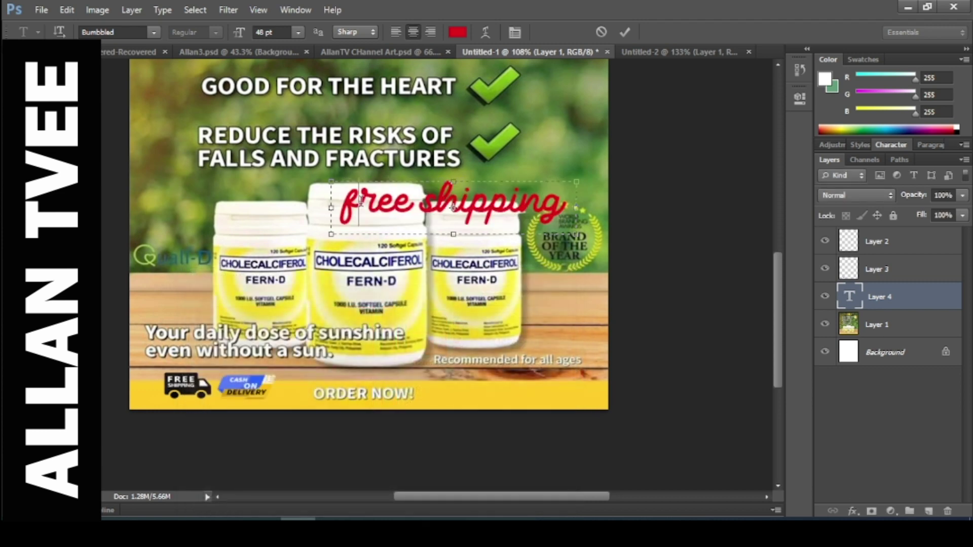
Capitalise the text so it reads 'Free Shipping'.
key(BackSpace)
text(F)
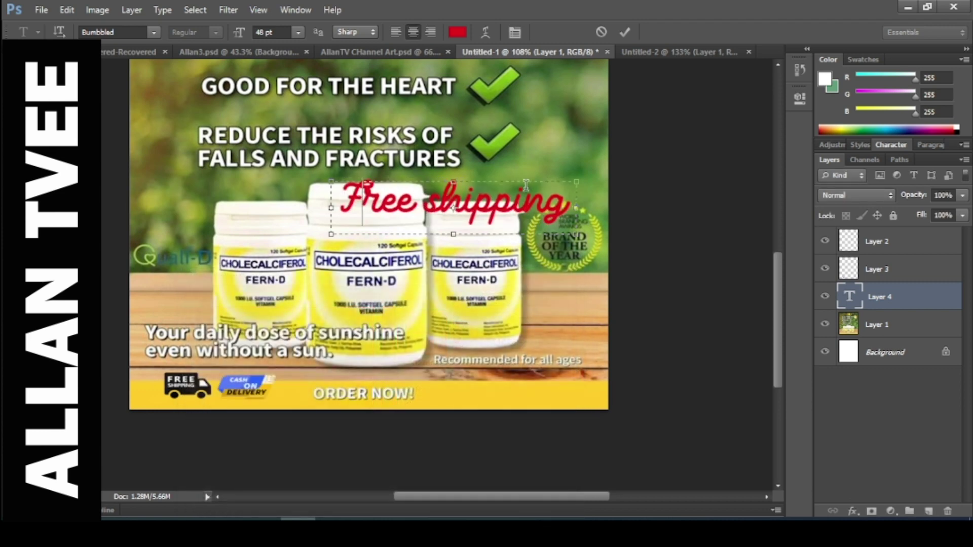
click(449, 205)
key(BackSpace)
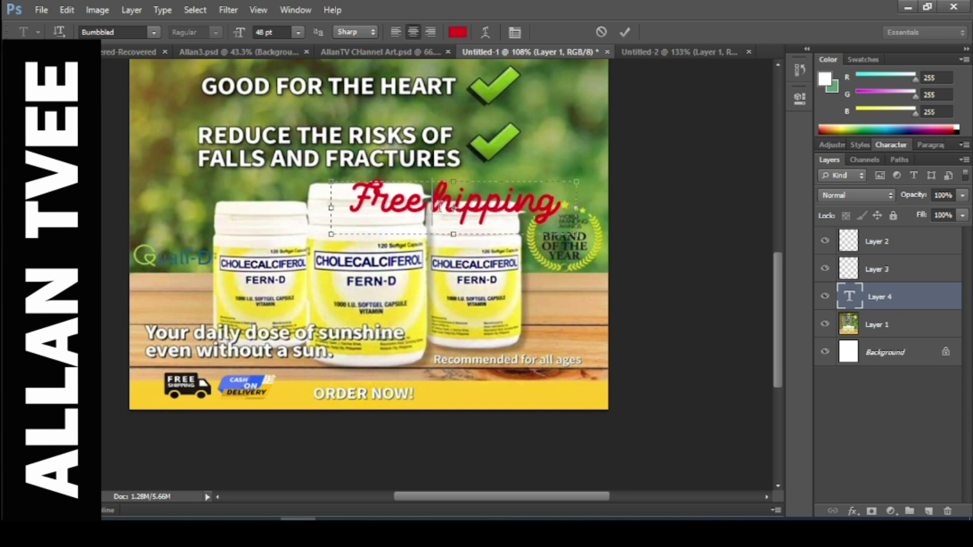
text(S)
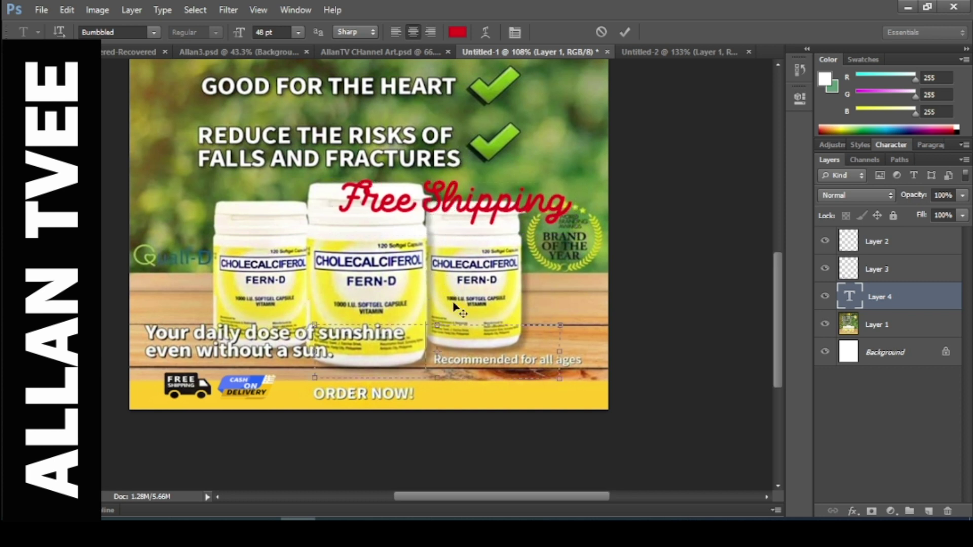
Move Free Shipping down onto the yellow bar and resize it to 18 pt.
drag(463, 146, 467, 328)
key(ctrl+a)
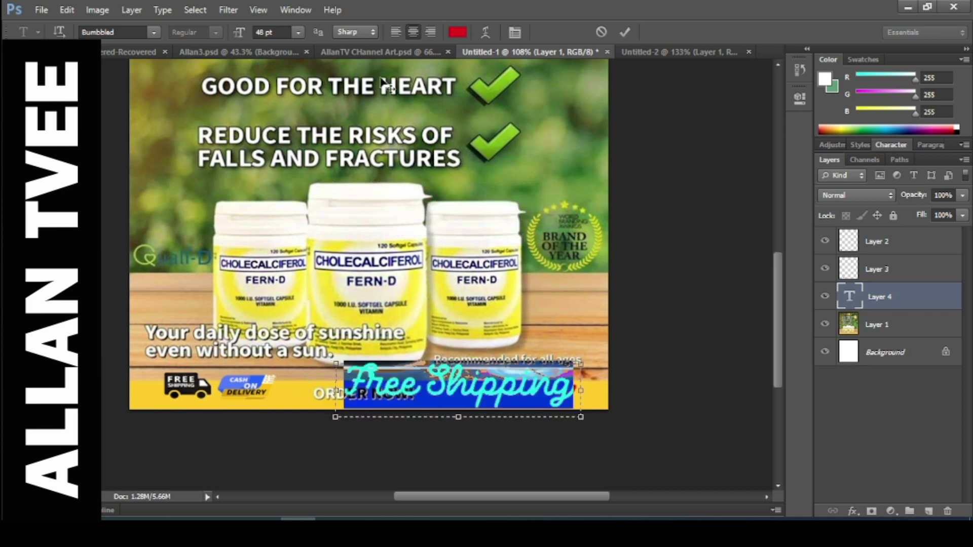
click(299, 32)
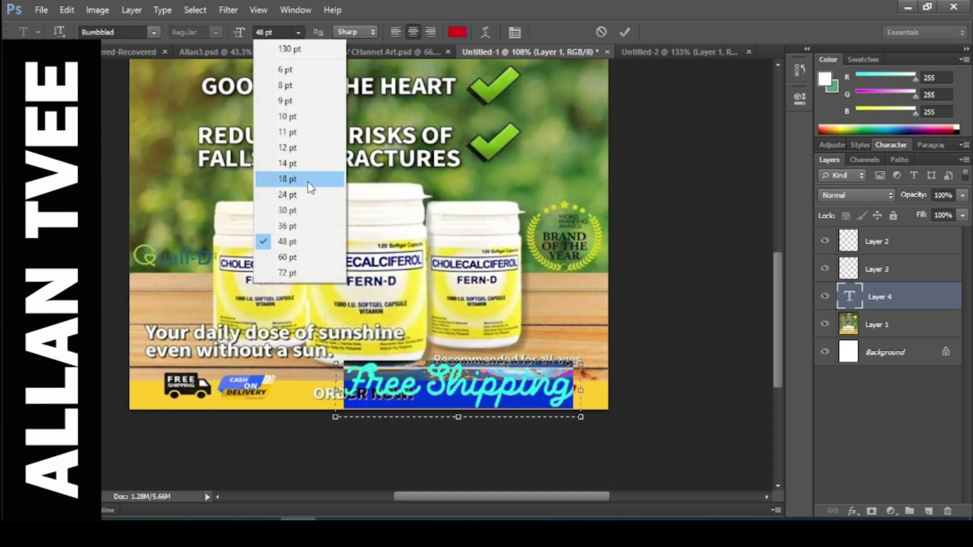
click(306, 215)
click(474, 390)
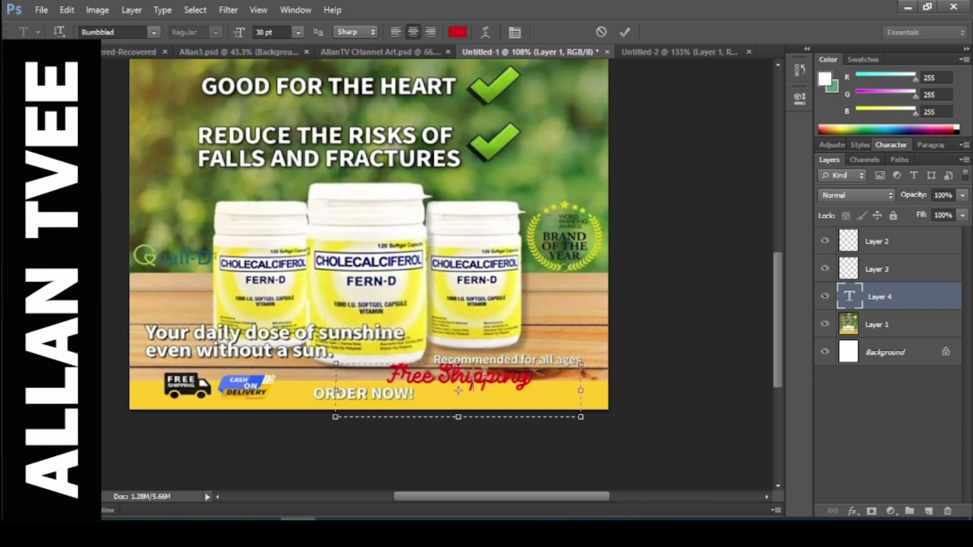
key(ctrl+a)
click(298, 32)
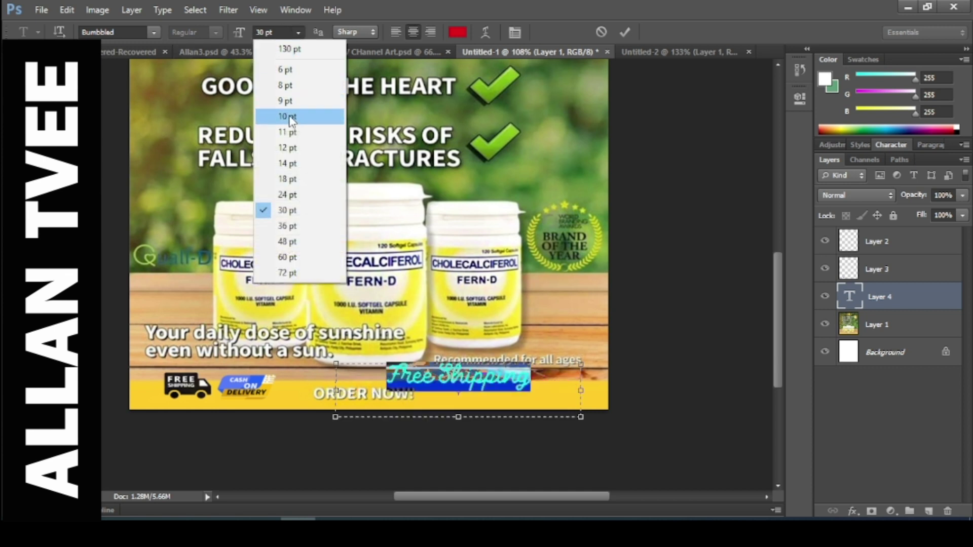
click(287, 179)
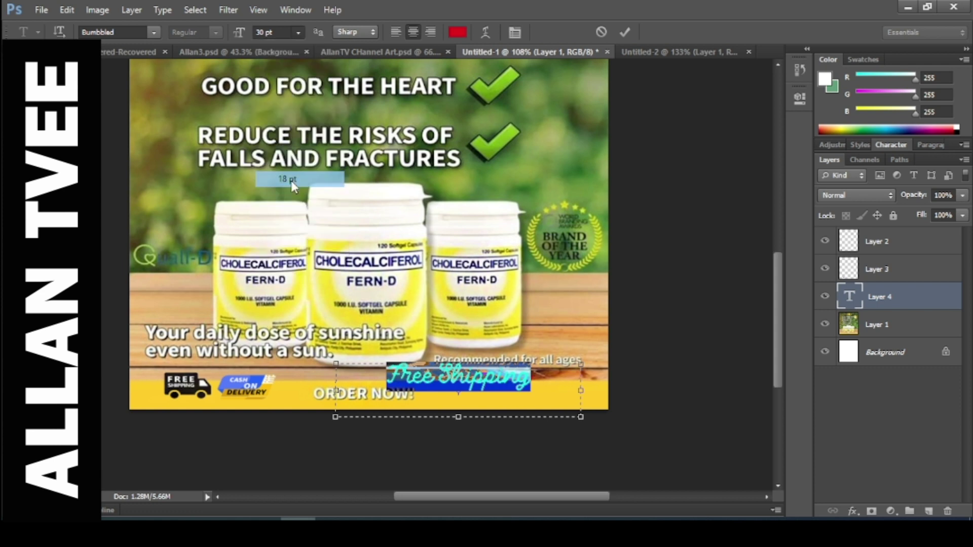
click(493, 385)
Place Free Shipping right of ORDER NOW!, shorten its box, and commit the text.
key(ctrl+a)
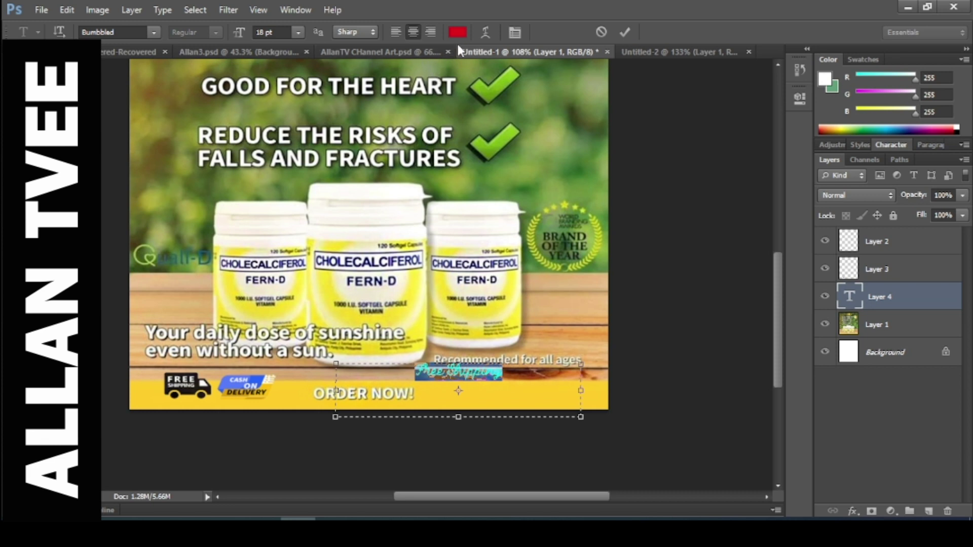
click(491, 378)
drag(487, 342, 503, 360)
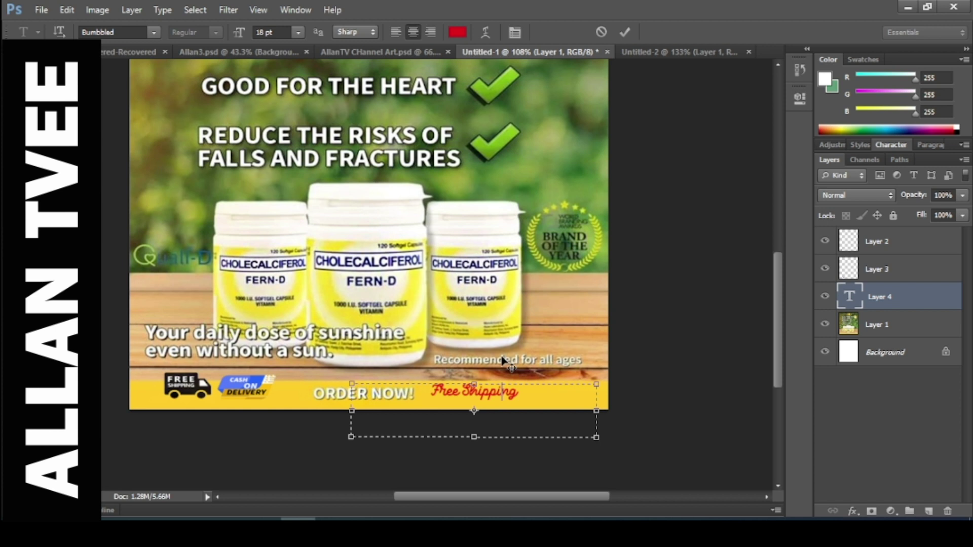
mouse_move(503, 360)
mouse_down()
mouse_move(529, 357)
mouse_move(471, 354)
mouse_move(517, 361)
mouse_move(508, 359)
mouse_up()
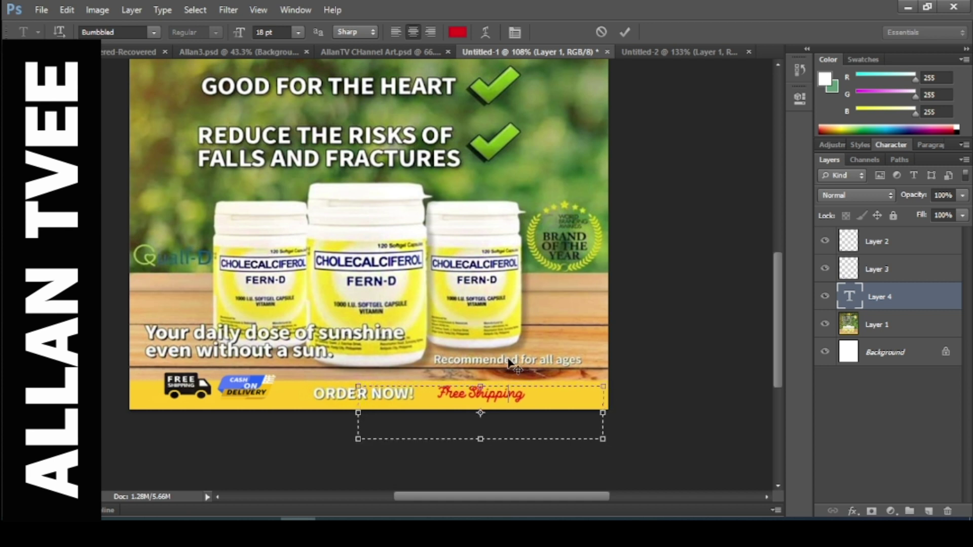
drag(500, 440, 497, 409)
key(ctrl+Return)
Shift the Cash On Delivery and truck logos right, then delete the Free Shipping text layer.
key(v)
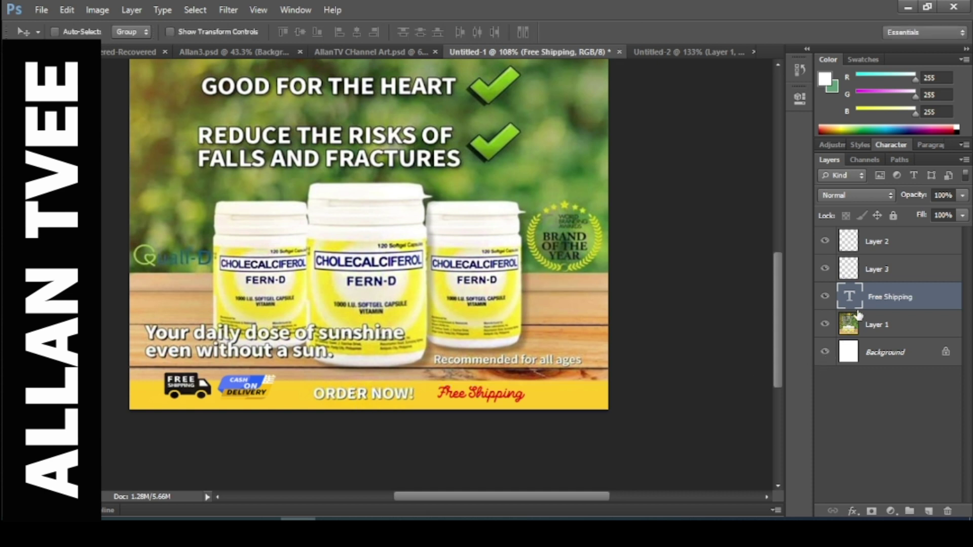
click(867, 279)
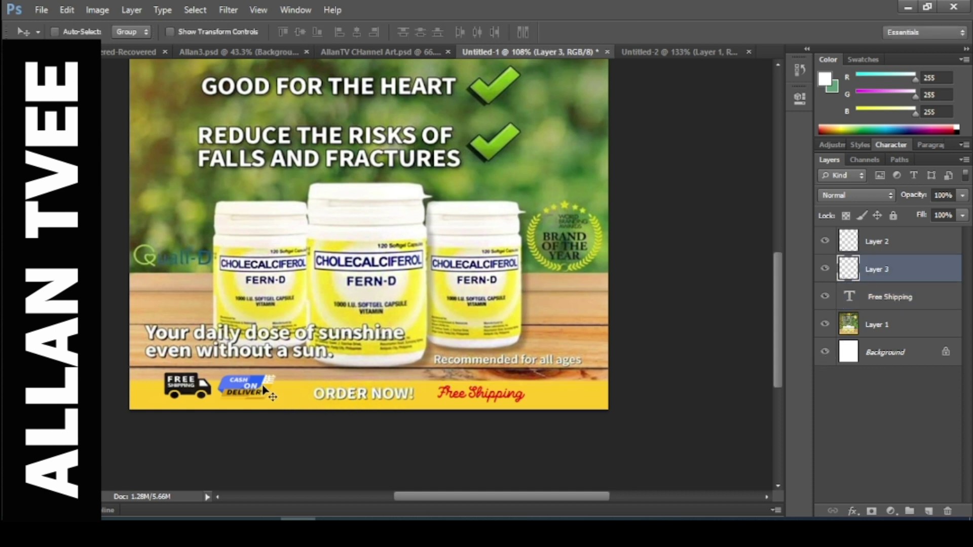
drag(268, 392, 290, 391)
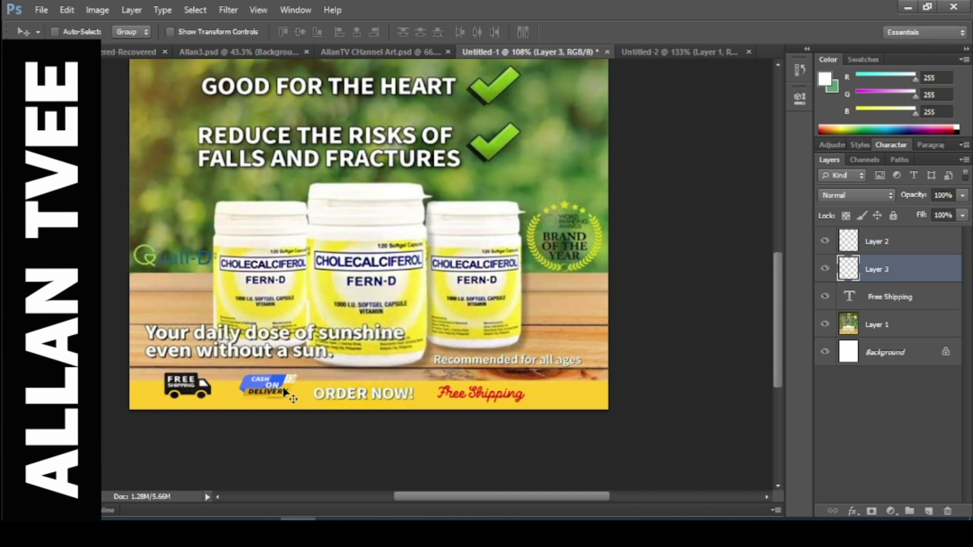
key(Right)
key(Right)
key(Right)
key(Right)
key(Right)
key(Right)
key(Right)
key(Right)
key(Right)
key(Right)
key(Right)
click(876, 244)
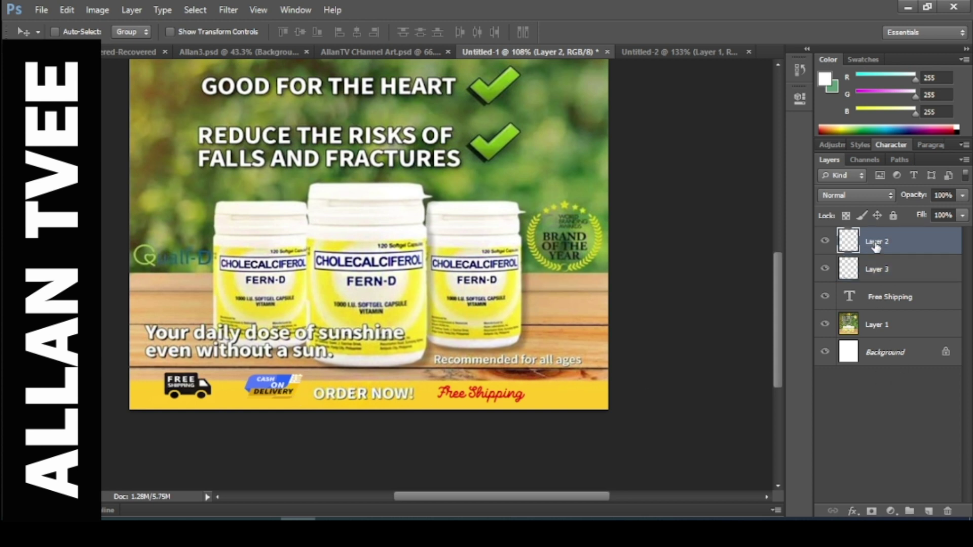
key(Right)
key(Right)
key(Right)
key(Right)
key(Right)
key(Right)
key(Right)
key(Right)
key(Right)
key(Right)
key(Right)
key(Right)
key(Right)
key(Right)
key(Right)
key(Right)
key(Right)
key(Right)
key(Right)
key(Right)
key(Right)
key(Right)
key(Right)
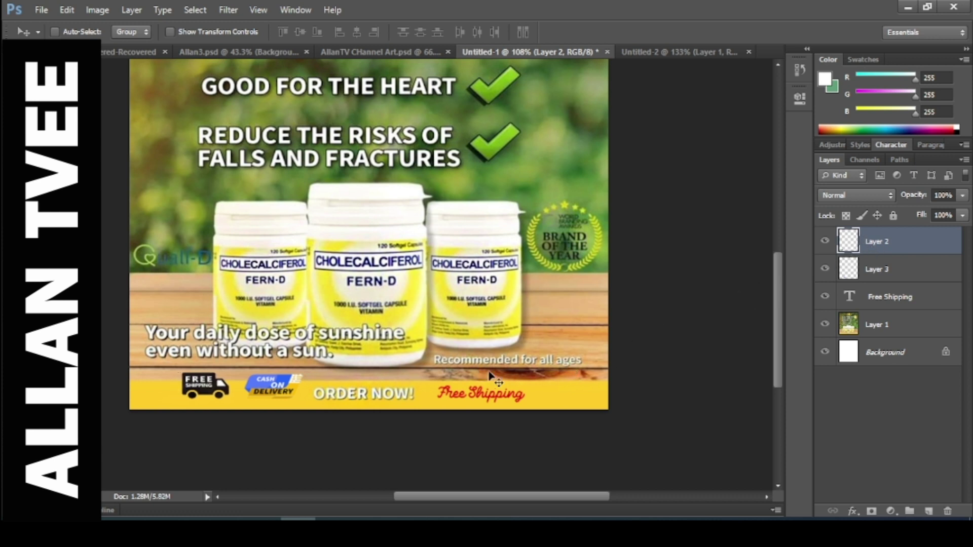
click(894, 299)
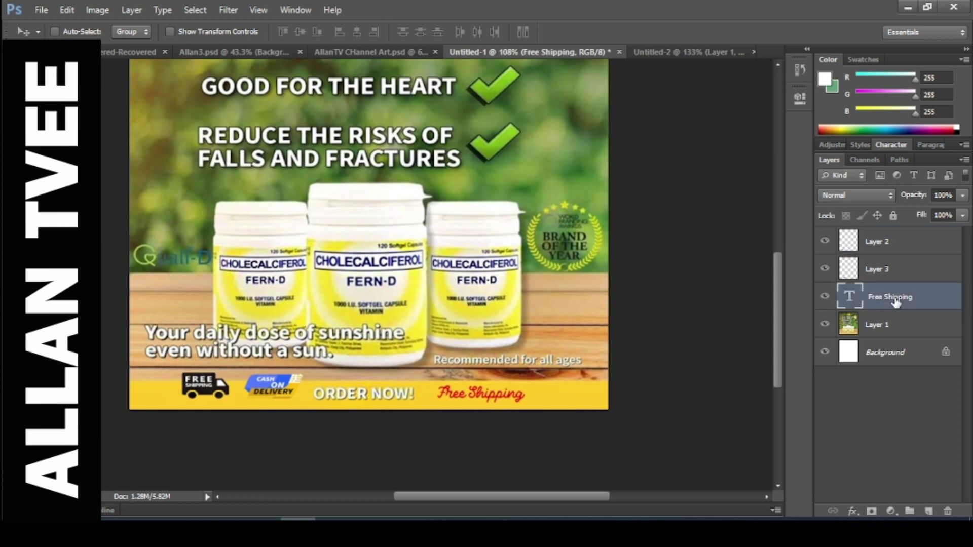
key(Delete)
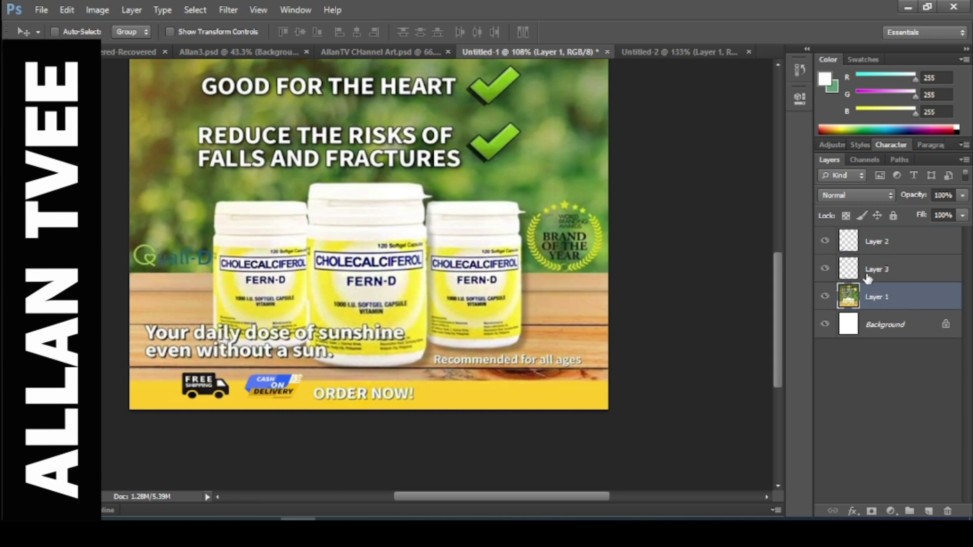
Nudge the Cash on Delivery badge up and right, snug beside the truck logo.
click(868, 273)
mouse_move(277, 391)
mouse_down()
mouse_move(463, 384)
mouse_move(459, 398)
mouse_move(277, 394)
mouse_up()
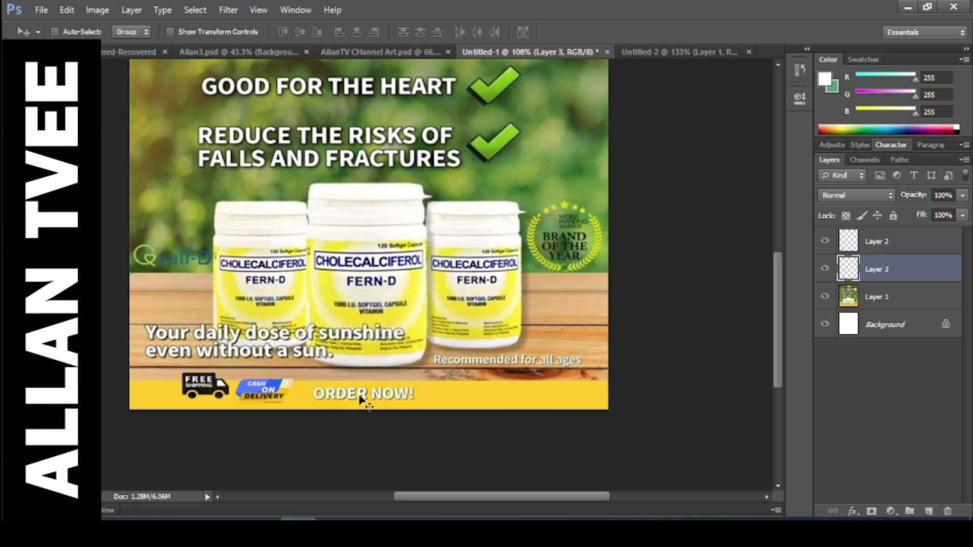
key(Right)
key(Right)
key(Right)
key(Right)
key(Right)
key(Up)
key(Up)
key(Up)
key(Up)
key(Up)
key(Up)
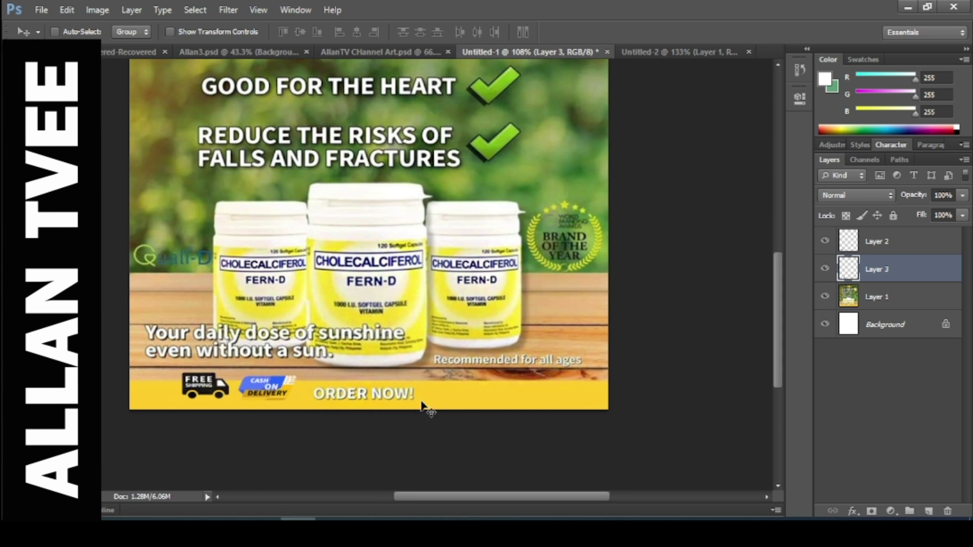
key(Right)
key(Right)
key(Right)
key(Right)
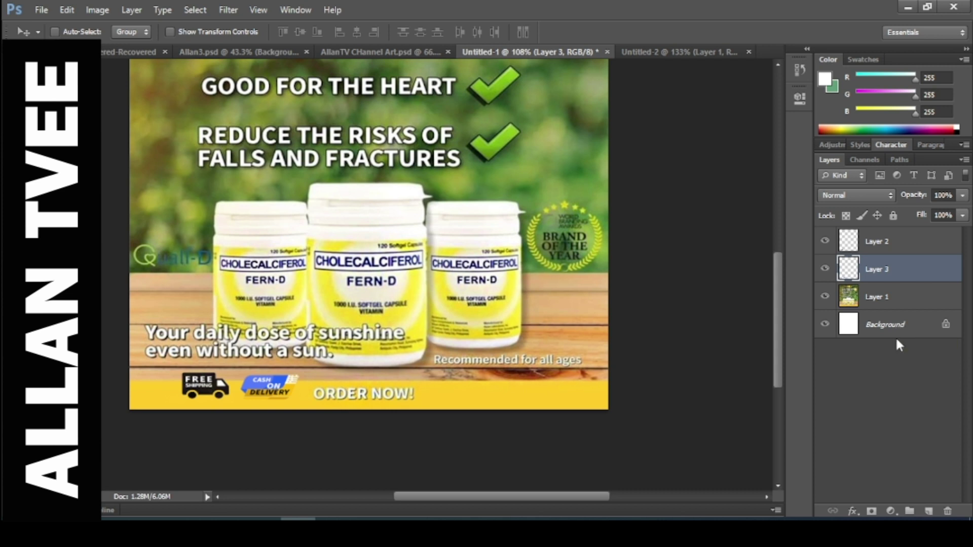
Make Layer 1 the active layer so new text lands above it.
click(873, 246)
click(886, 304)
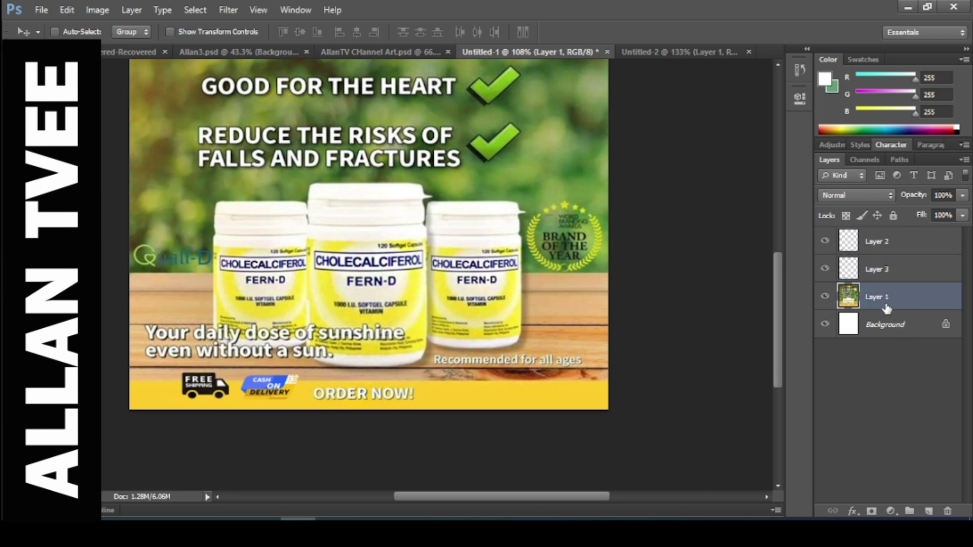
click(866, 324)
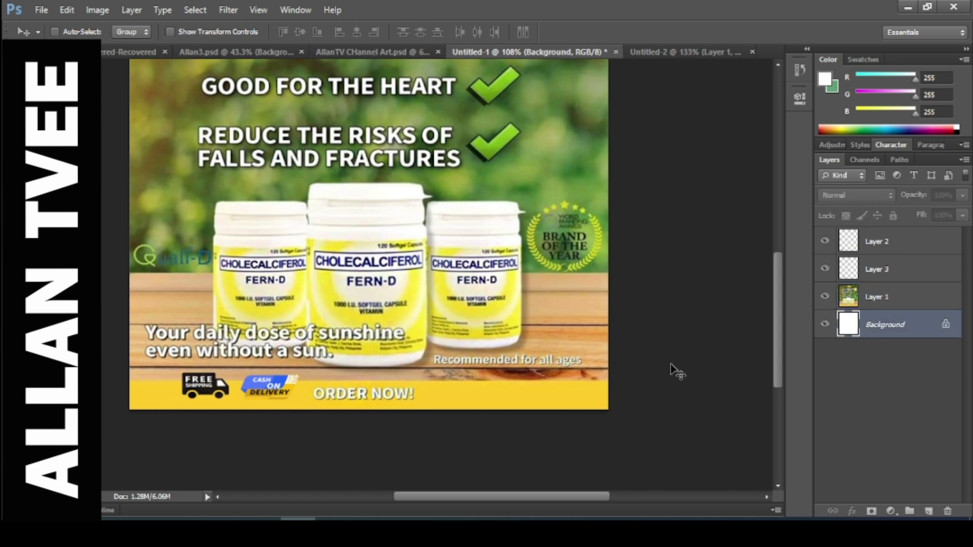
click(886, 301)
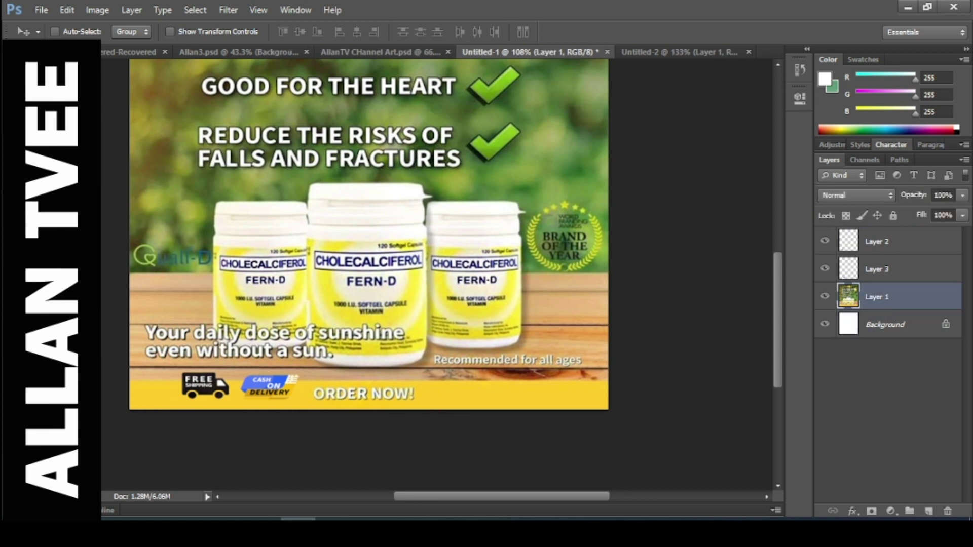
Type the contact phone number in a new text box and move it into the yellow bar.
key(t)
drag(422, 295, 584, 364)
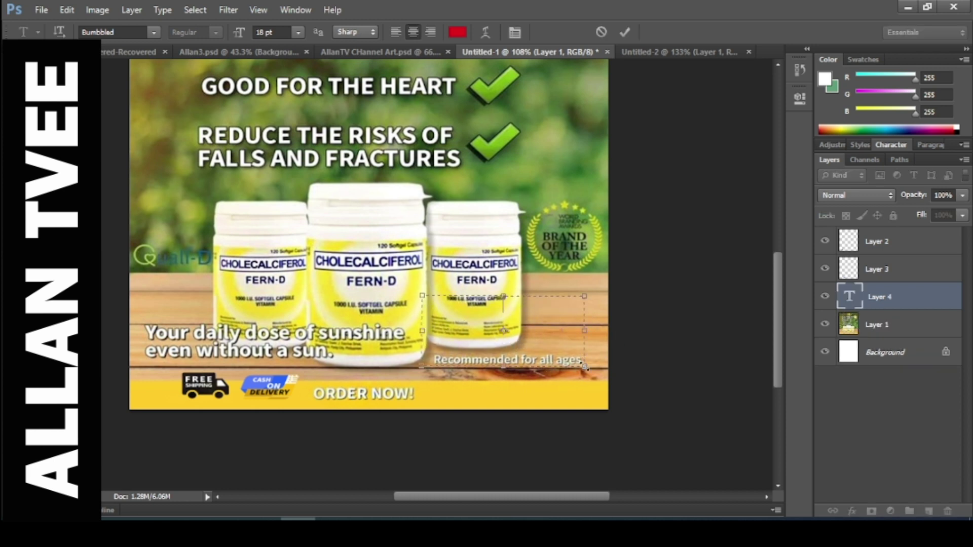
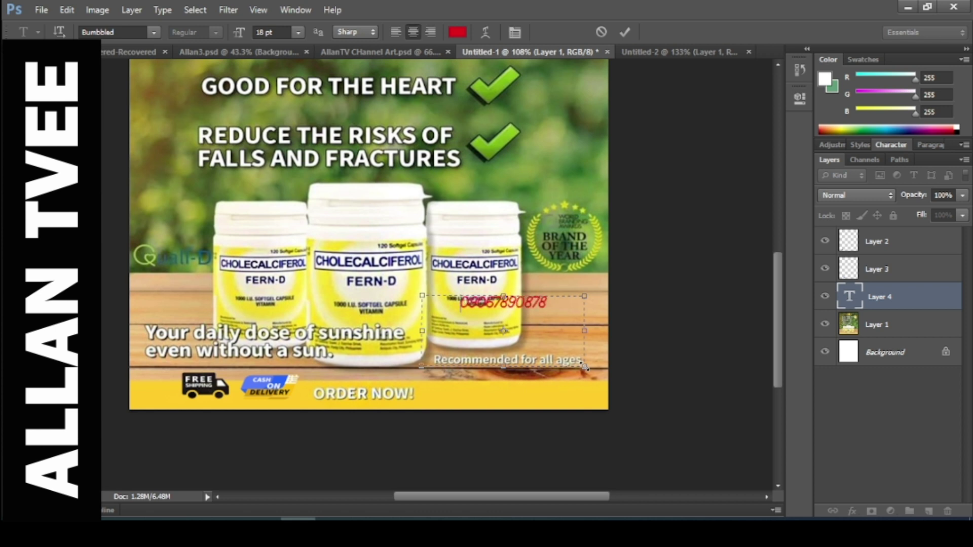
drag(528, 253, 520, 338)
key(ctrl+a)
click(545, 390)
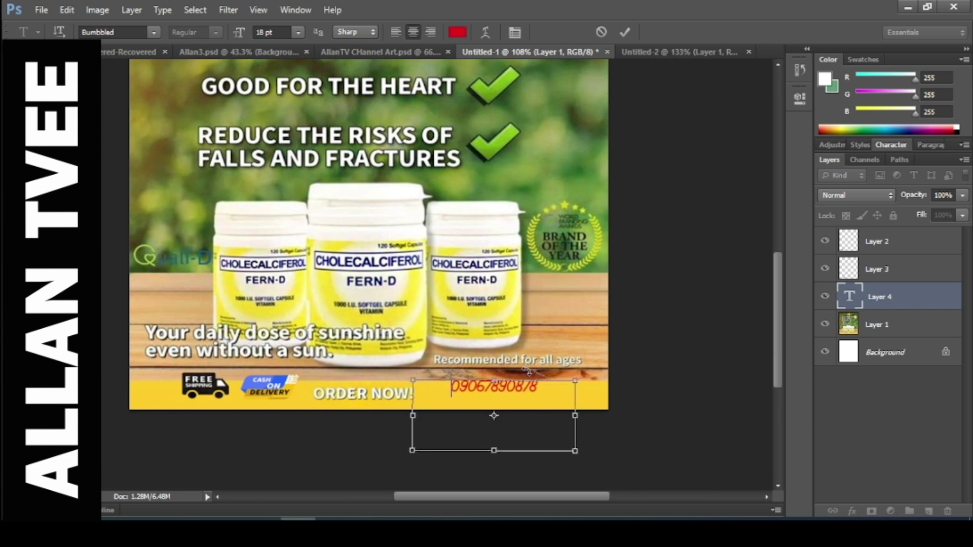
key(ctrl+a)
Colour the phone number with the blue sampled from the Cash on Delivery badge.
click(457, 32)
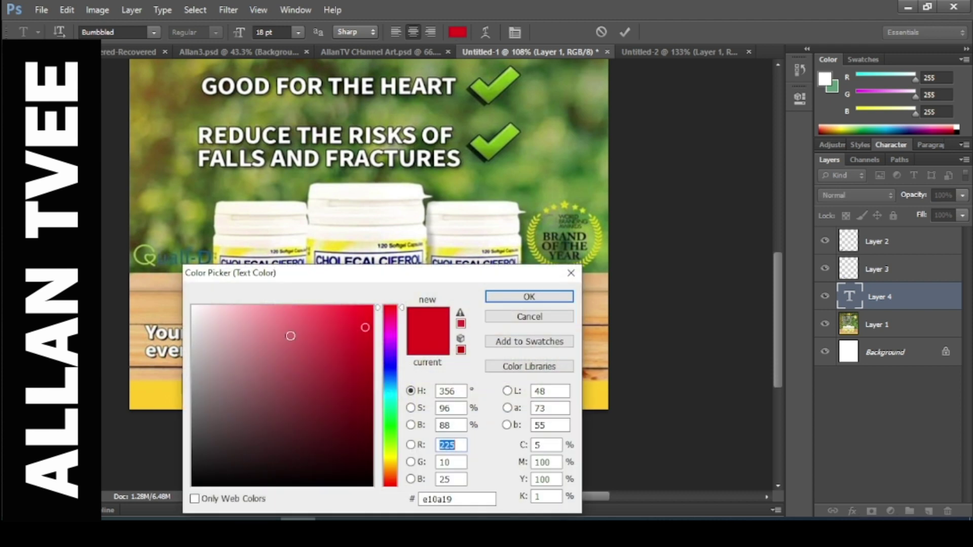
drag(402, 278, 601, 257)
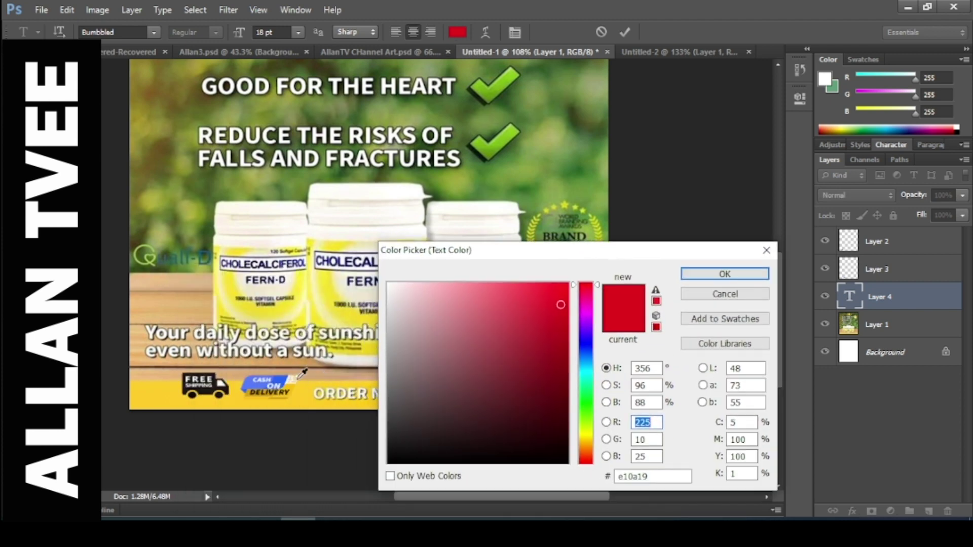
click(286, 373)
click(724, 274)
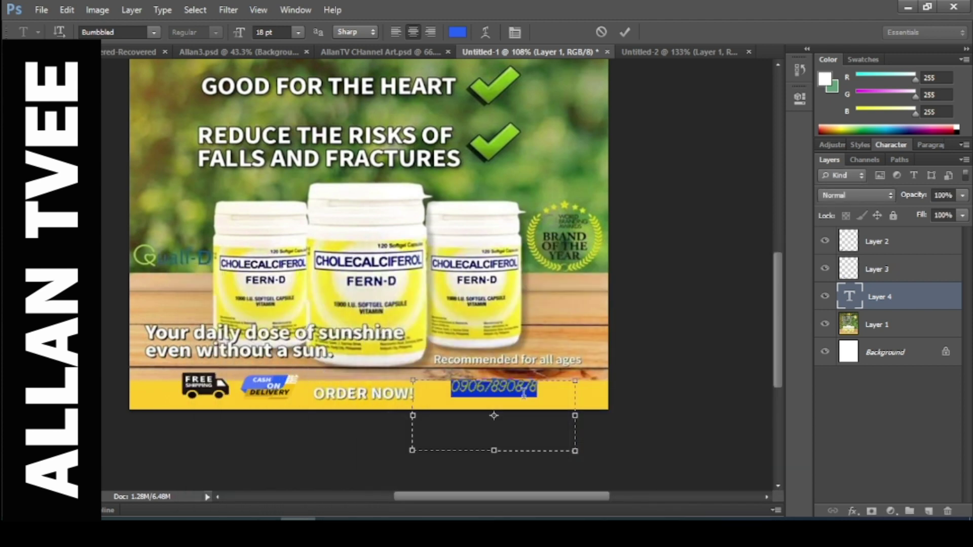
Set the phone number's font to Arial Bold.
key(ctrl+a)
click(153, 32)
scroll(203, 152, up, 2)
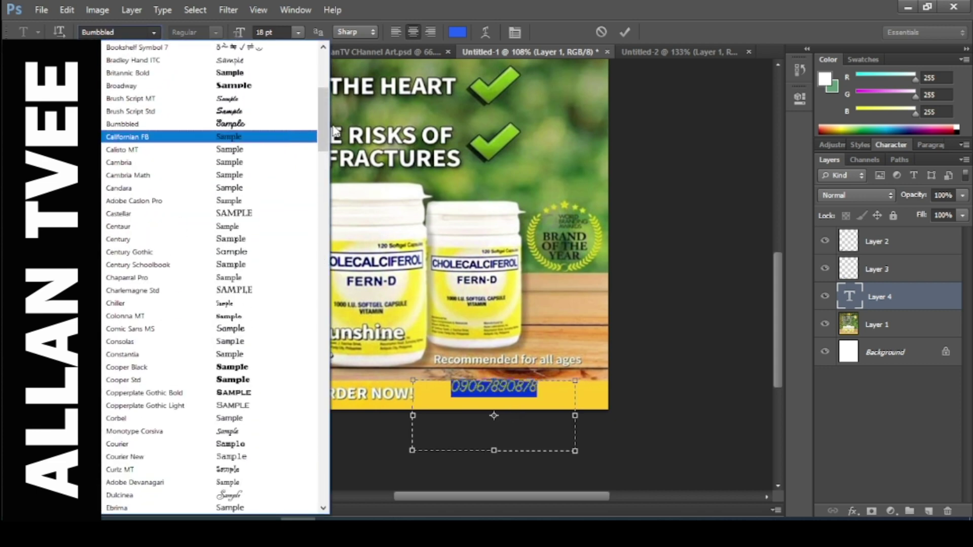
drag(320, 126, 324, 87)
click(281, 90)
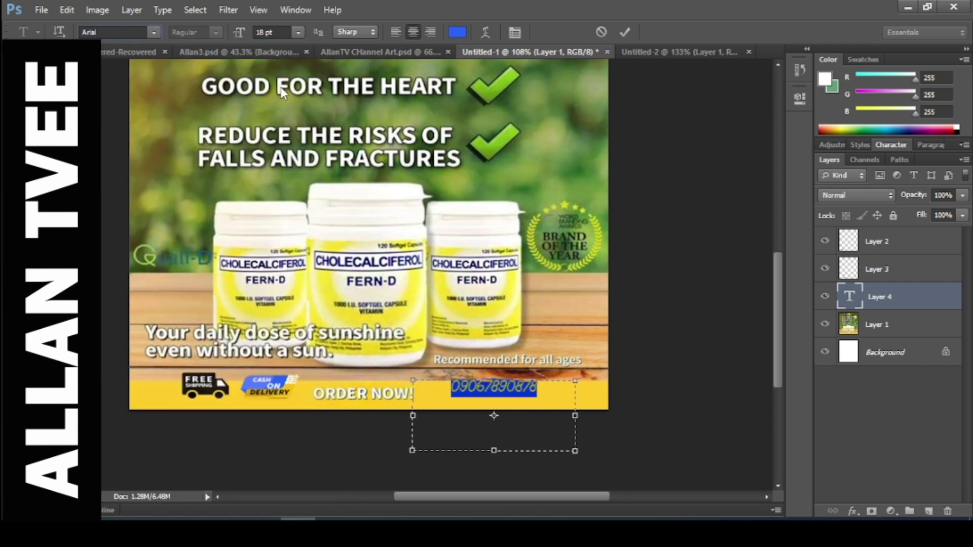
click(215, 32)
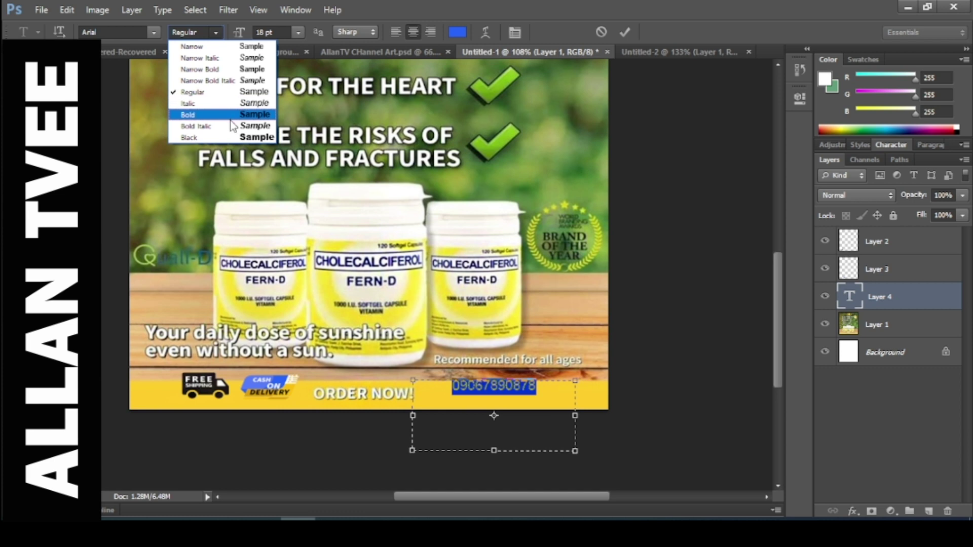
click(231, 118)
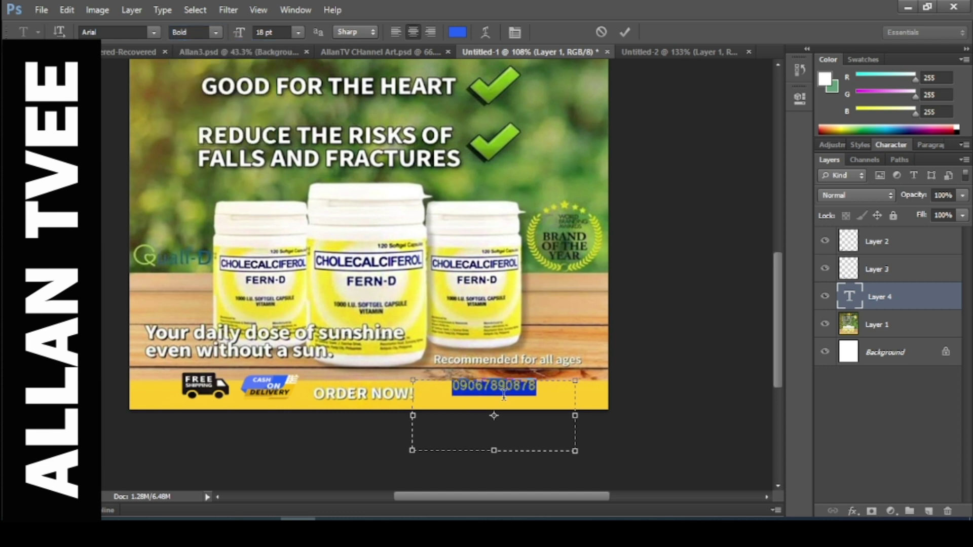
Move the number slightly left and down and prefix it with 'Contact us:'.
drag(525, 361, 447, 393)
click(447, 393)
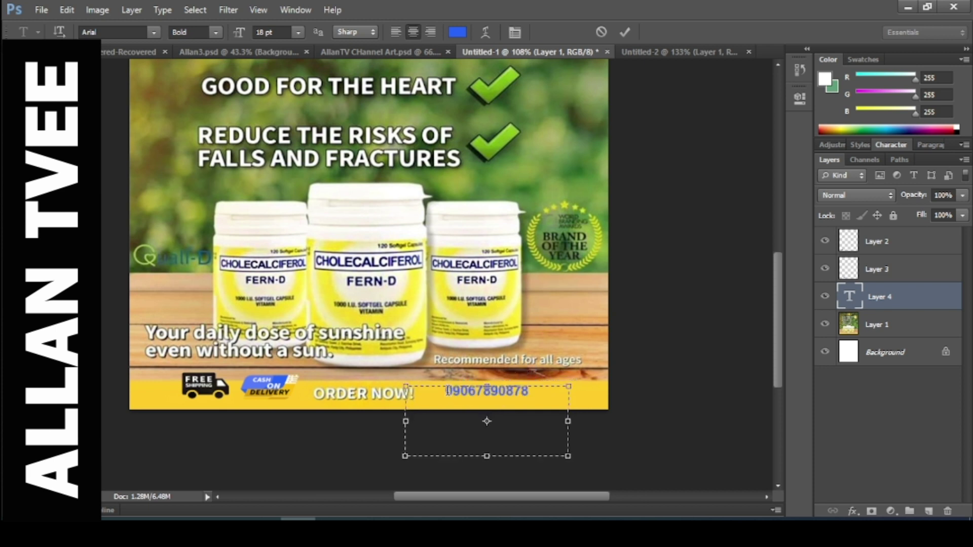
text(Contac)
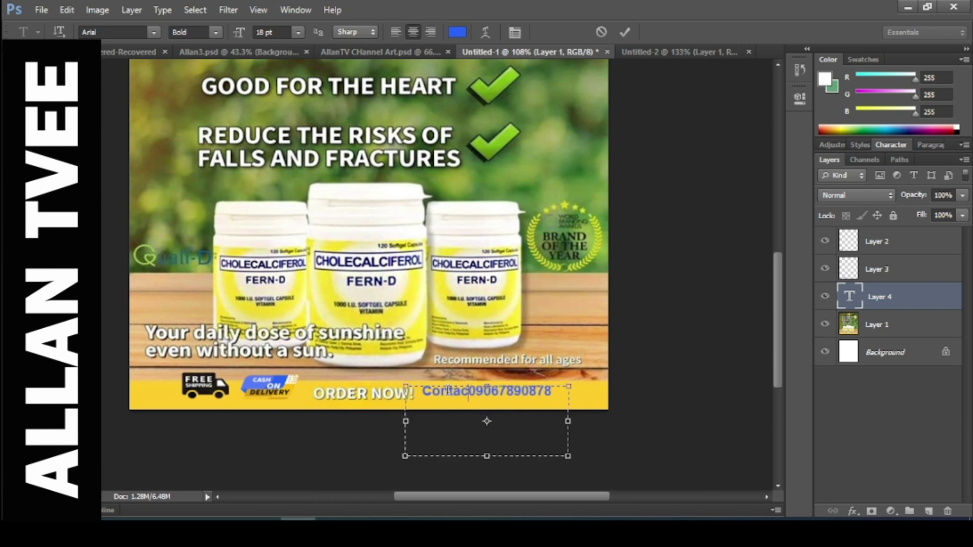
text(t us)
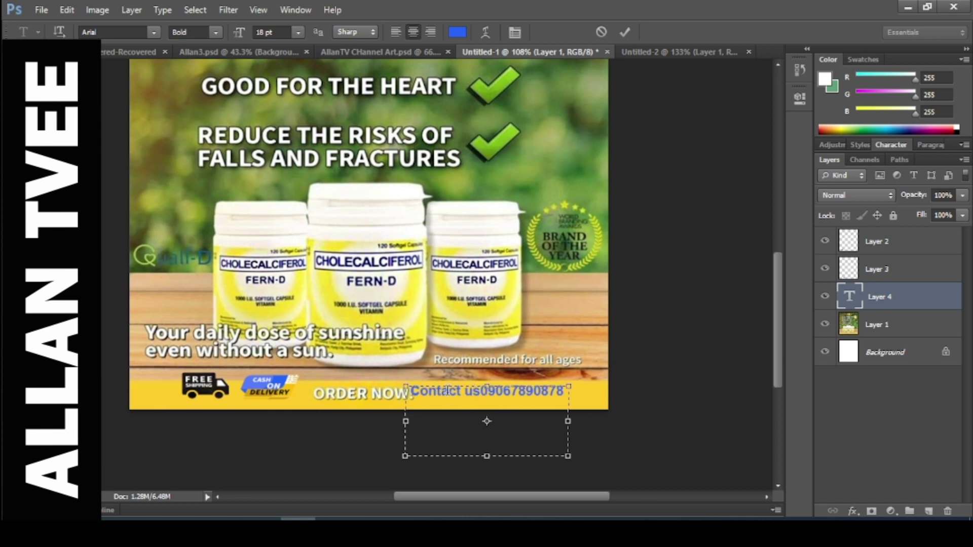
text(:)
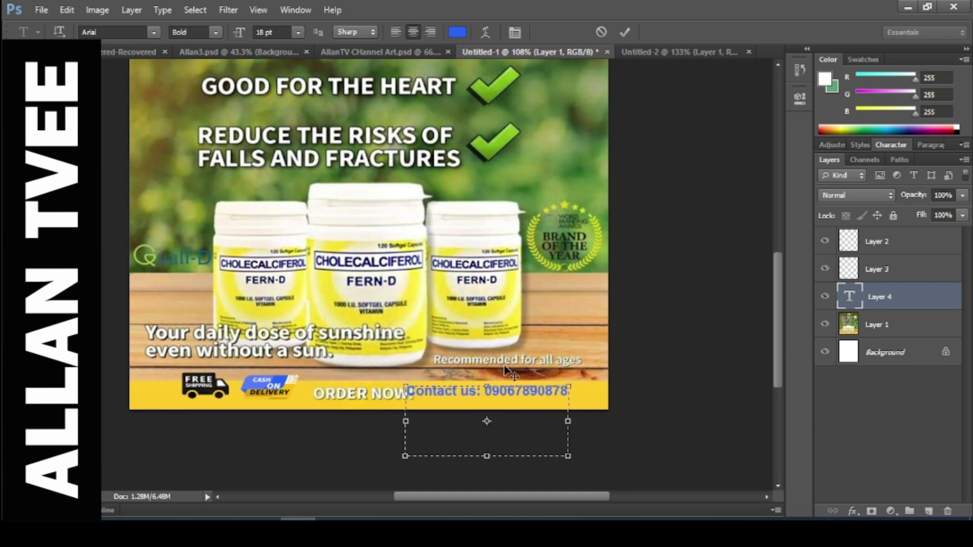
Shift the contact line clear of ORDER NOW!, recolour it black, and commit it.
drag(509, 363, 528, 360)
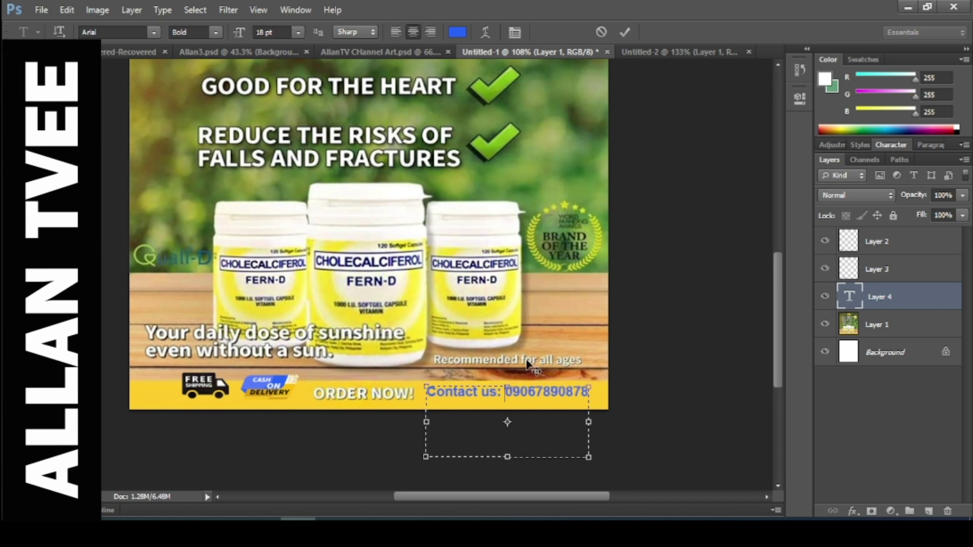
key(ctrl+a)
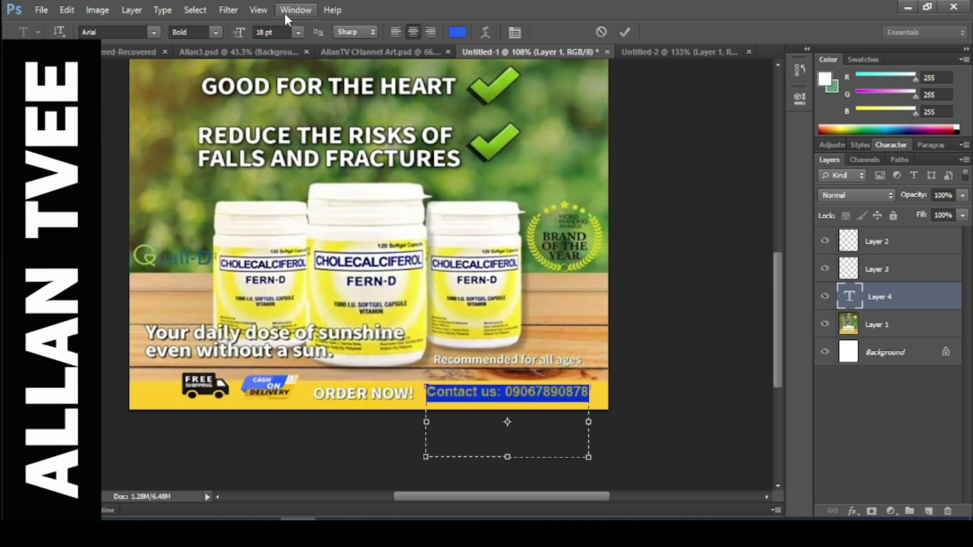
click(458, 31)
click(528, 414)
click(530, 455)
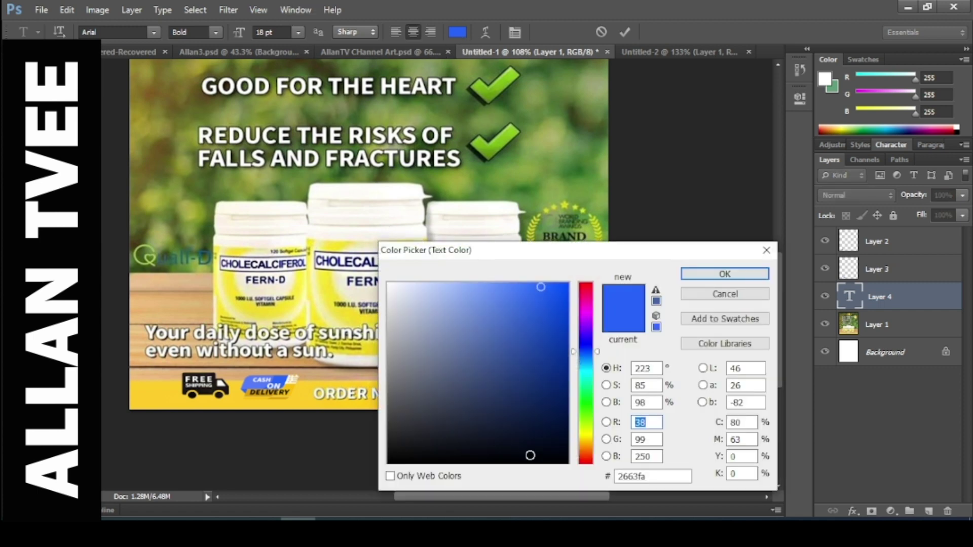
click(754, 275)
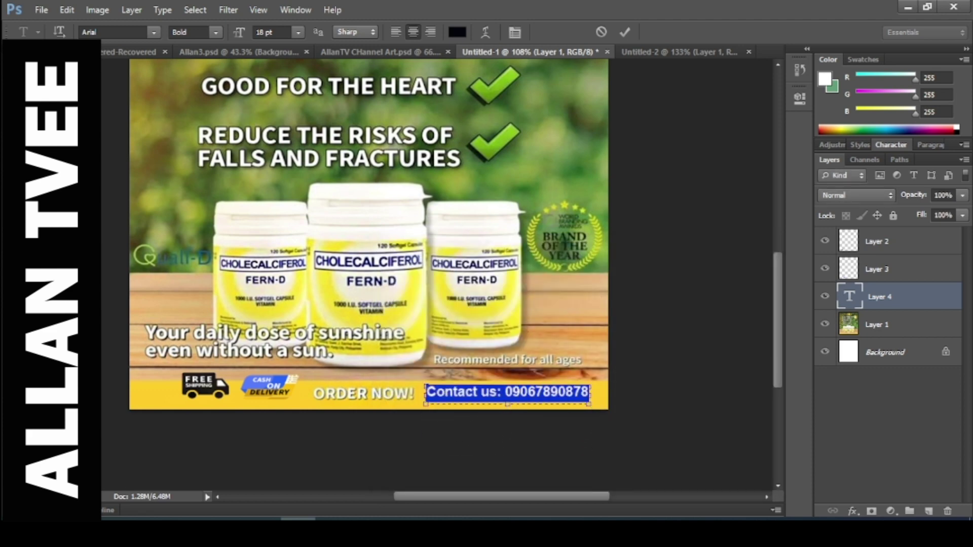
click(103, 133)
Nudge the contact line slightly right and down within the yellow bar.
key(v)
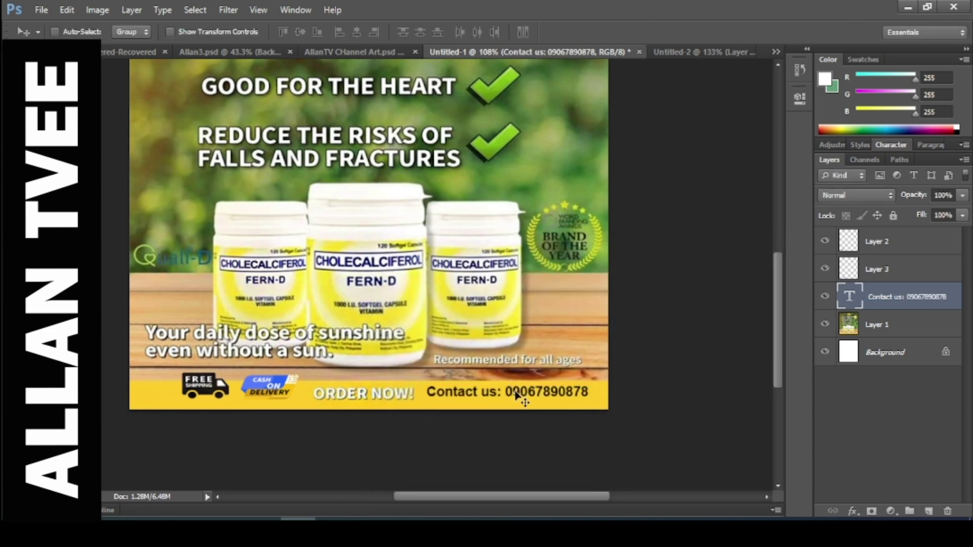
key(Down)
key(Down)
key(Right)
key(Right)
key(Right)
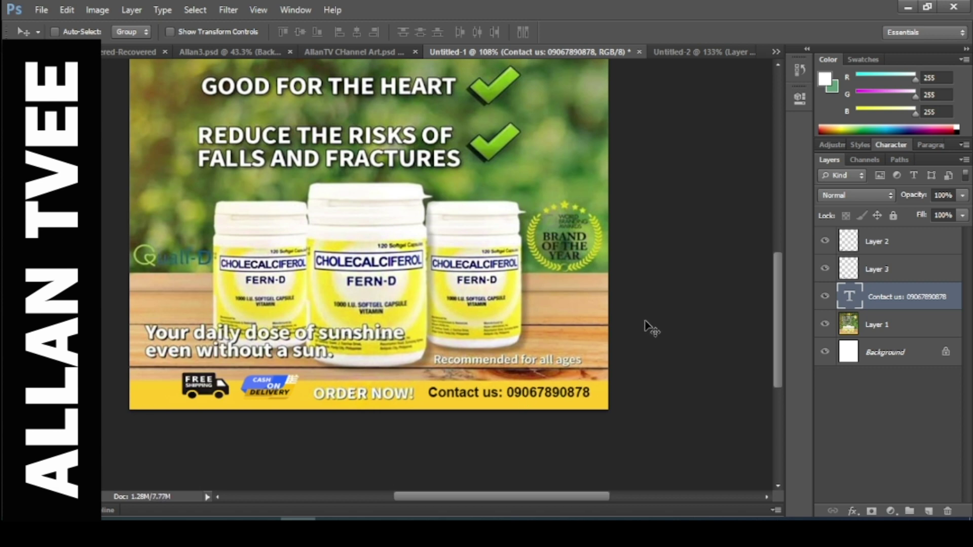
scroll(598, 289, down, 3)
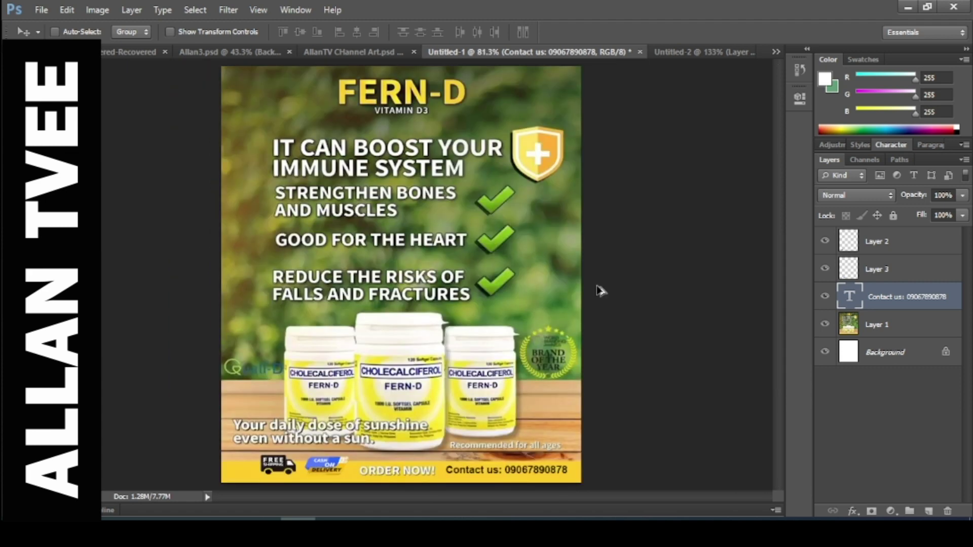
scroll(599, 290, up, 1)
Sharpen the Brand of the Year badge on Layer 1 with the Sharpen tool.
click(862, 329)
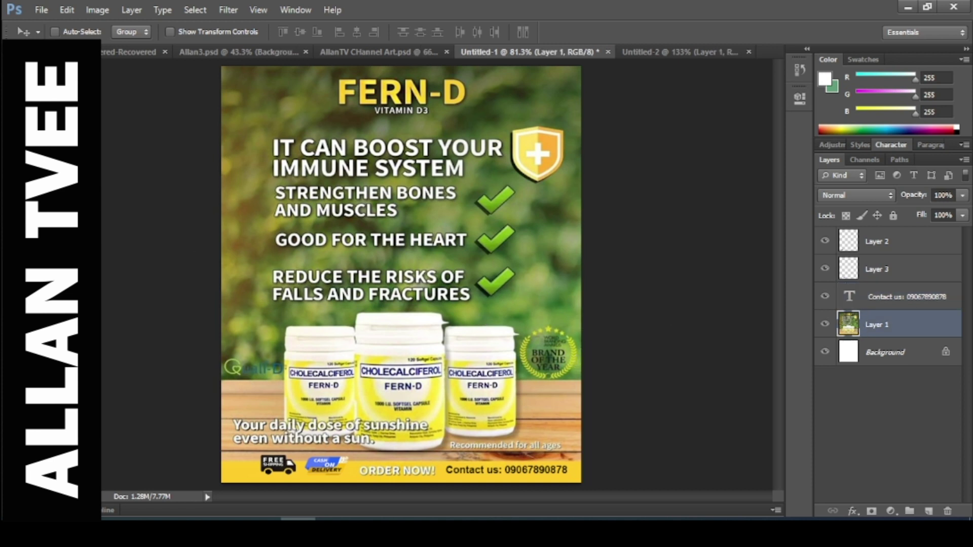
key(r)
drag(539, 351, 583, 355)
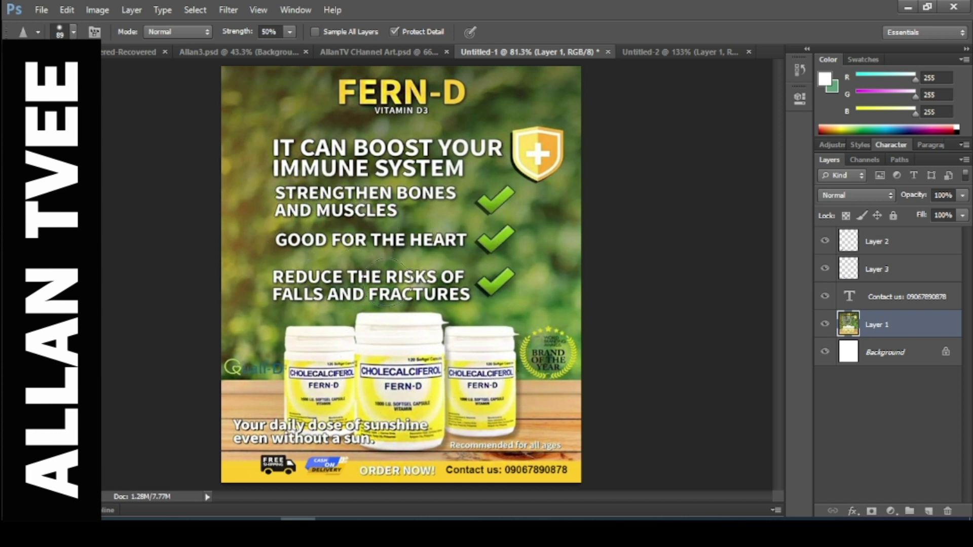
scroll(154, 259, down, 2)
scroll(154, 259, down, 1)
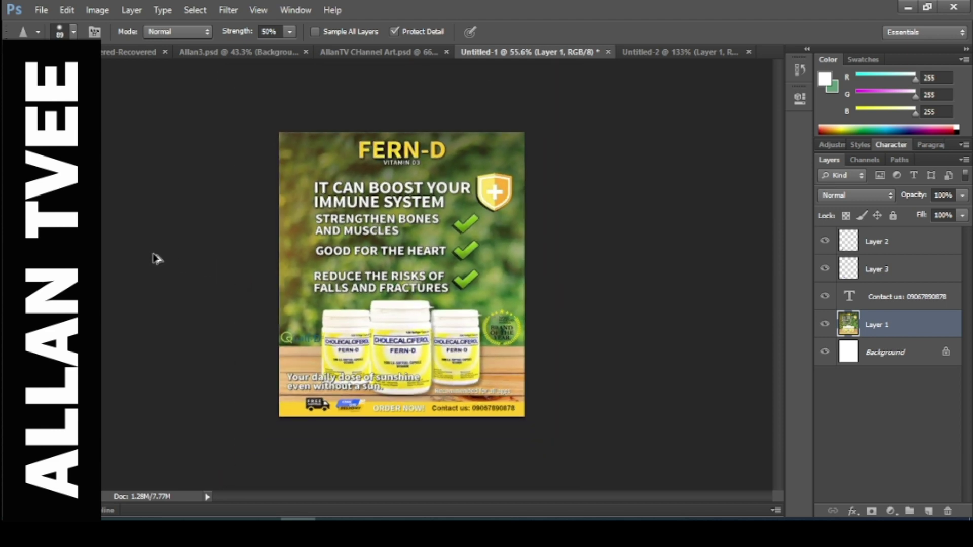
scroll(154, 259, up, 1)
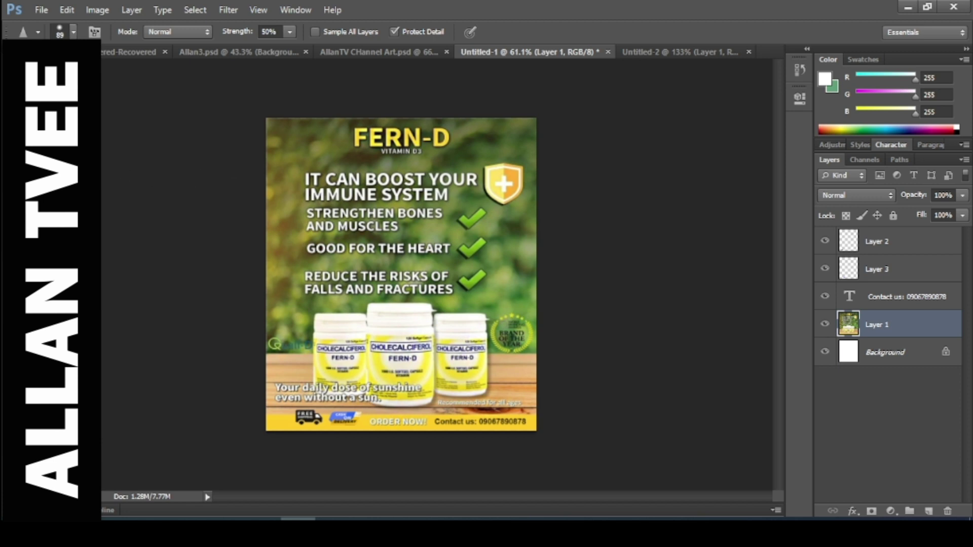
key(v)
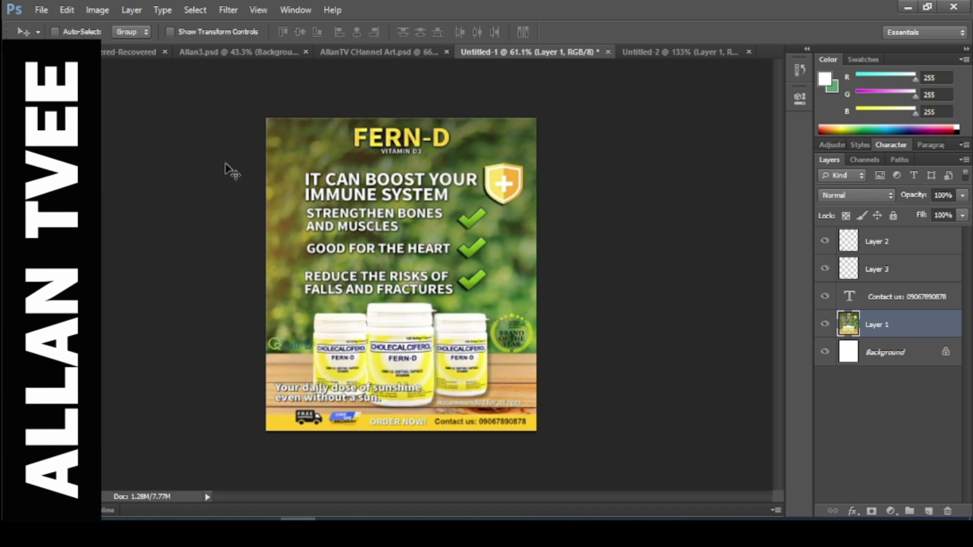
scroll(253, 190, up, 3)
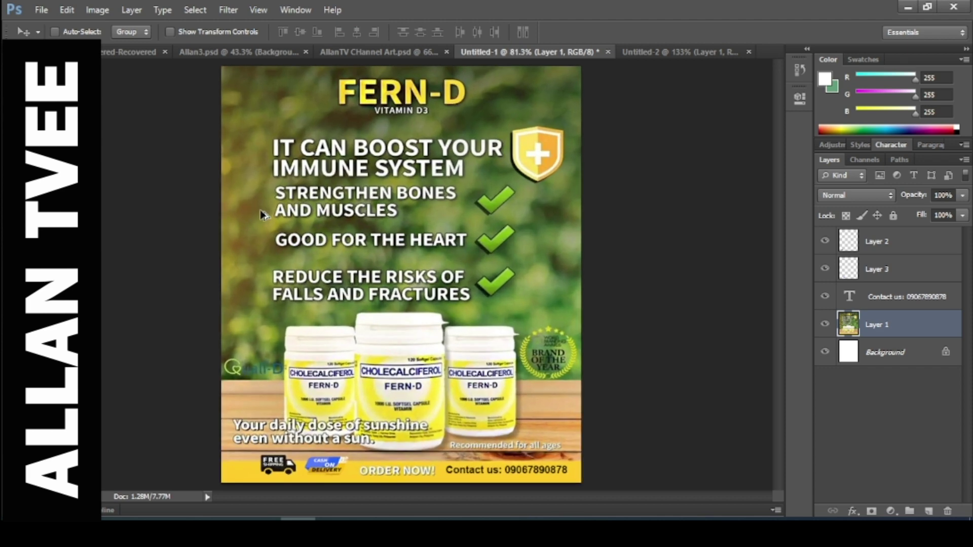
scroll(263, 215, down, 2)
scroll(262, 214, down, 1)
scroll(262, 213, up, 3)
Select Layer 2, then Layer 3, and review the poster.
click(880, 248)
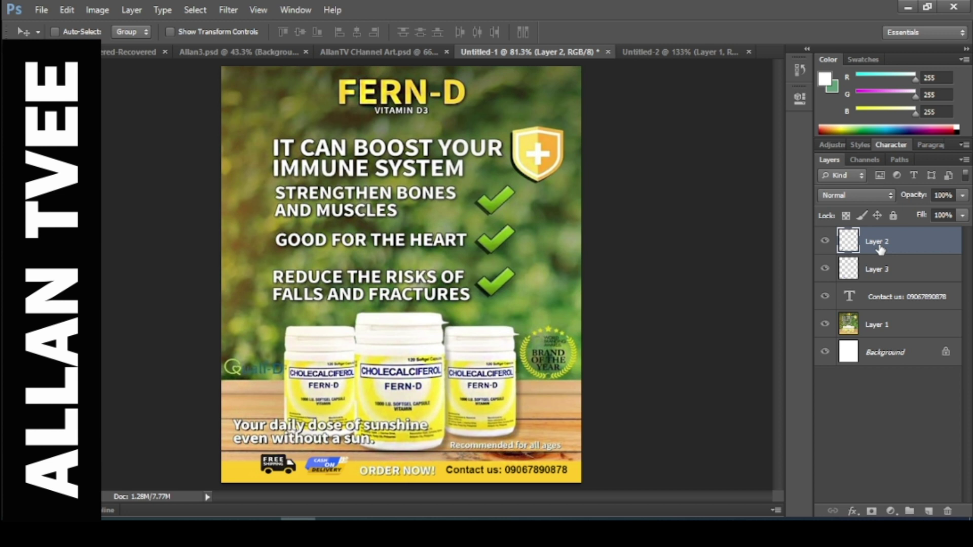
click(880, 269)
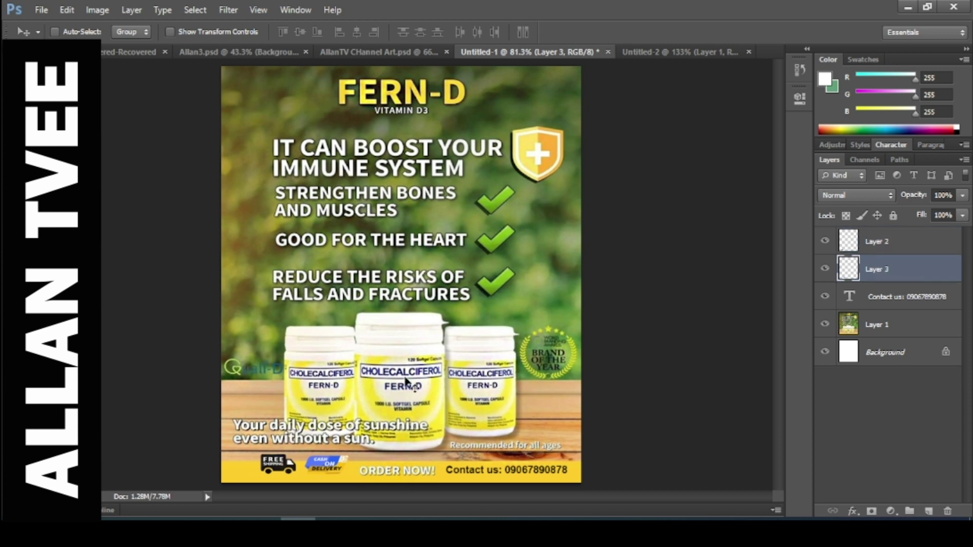
scroll(404, 397, up, 2)
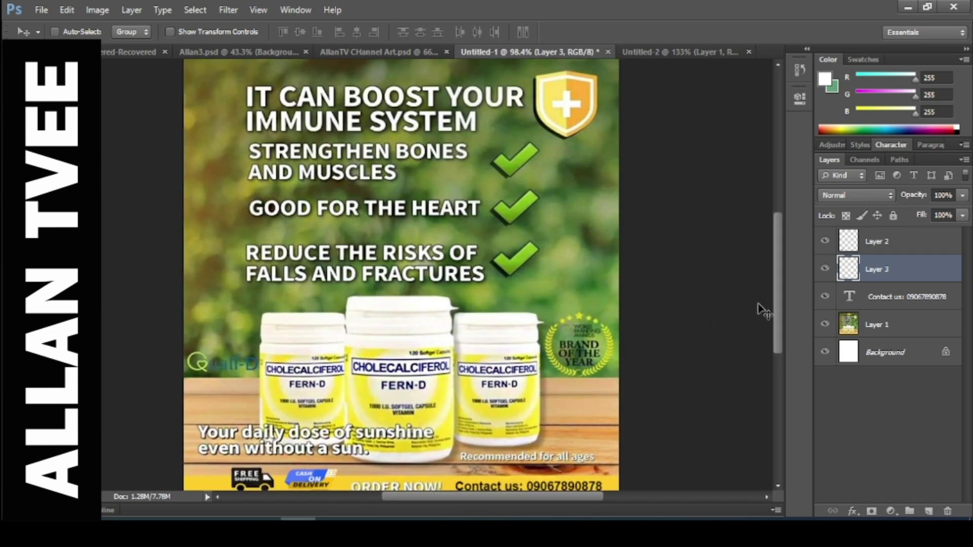
drag(775, 287, 775, 351)
scroll(411, 352, up, 5)
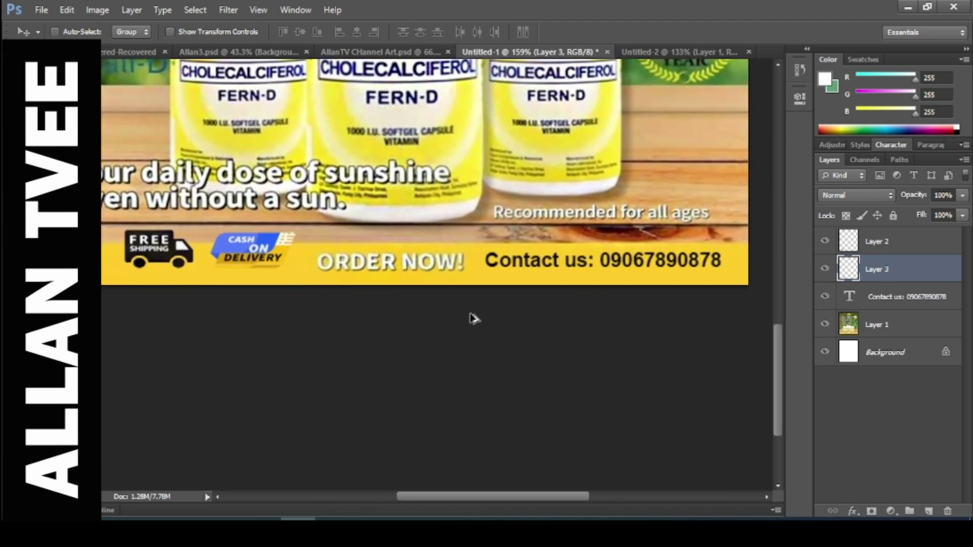
scroll(471, 319, down, 5)
scroll(471, 319, down, 1)
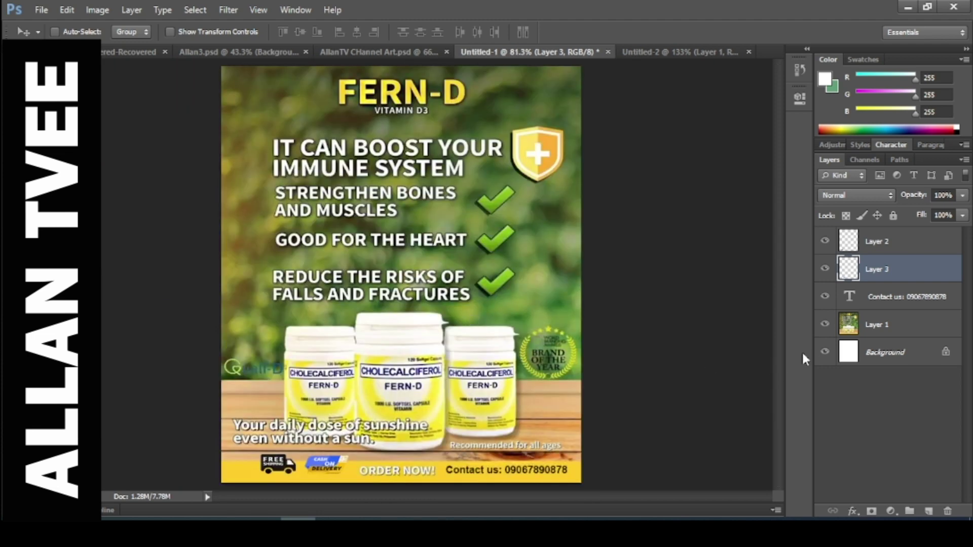
Replace the 6 in the Contact us phone number with a 5 and commit the edit.
click(854, 303)
double_click(854, 303)
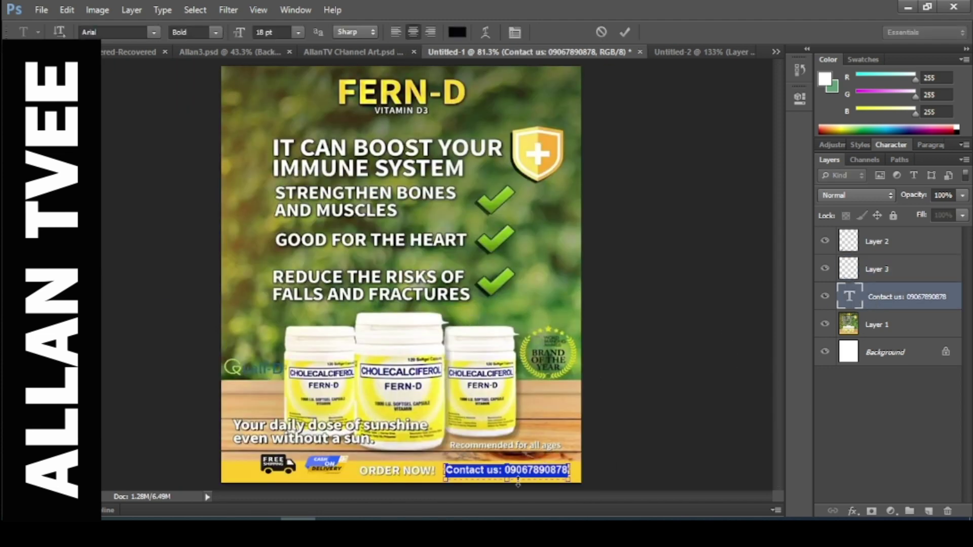
click(528, 470)
key(BackSpace)
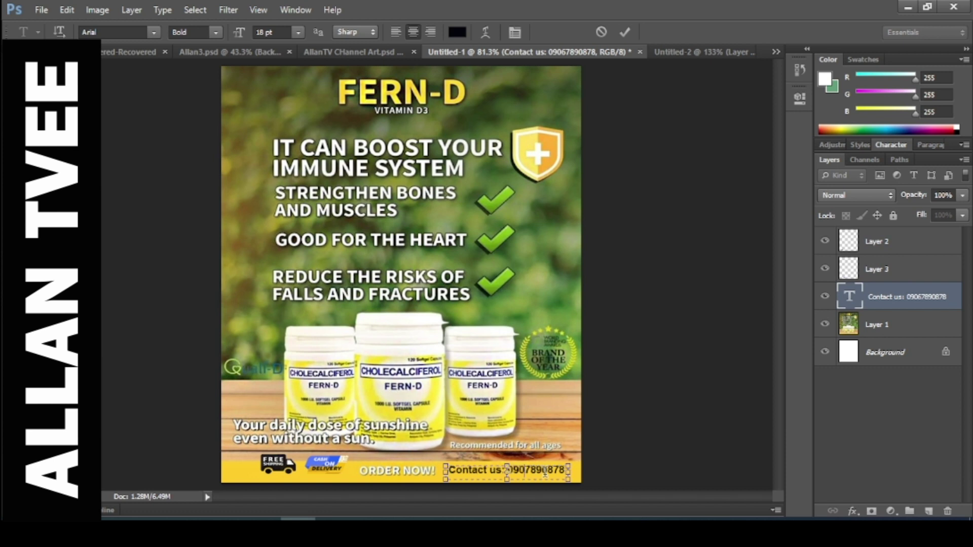
text(5)
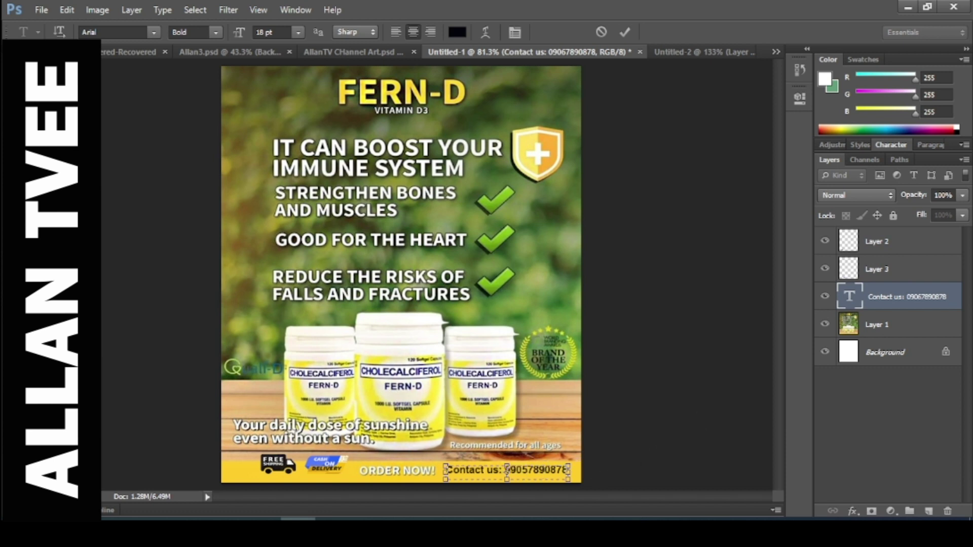
key(ctrl+Return)
key(v)
scroll(363, 295, up, 2)
scroll(439, 332, down, 3)
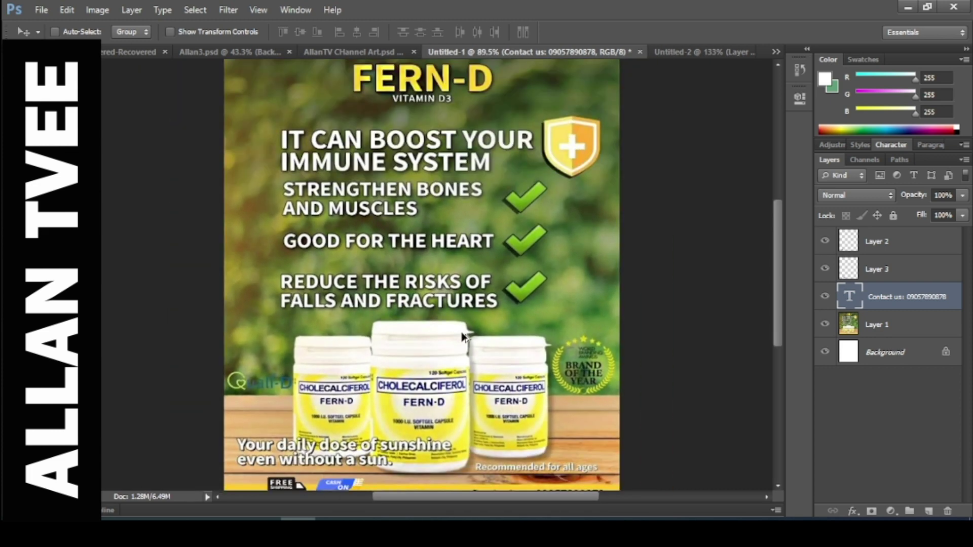
scroll(465, 337, up, 3)
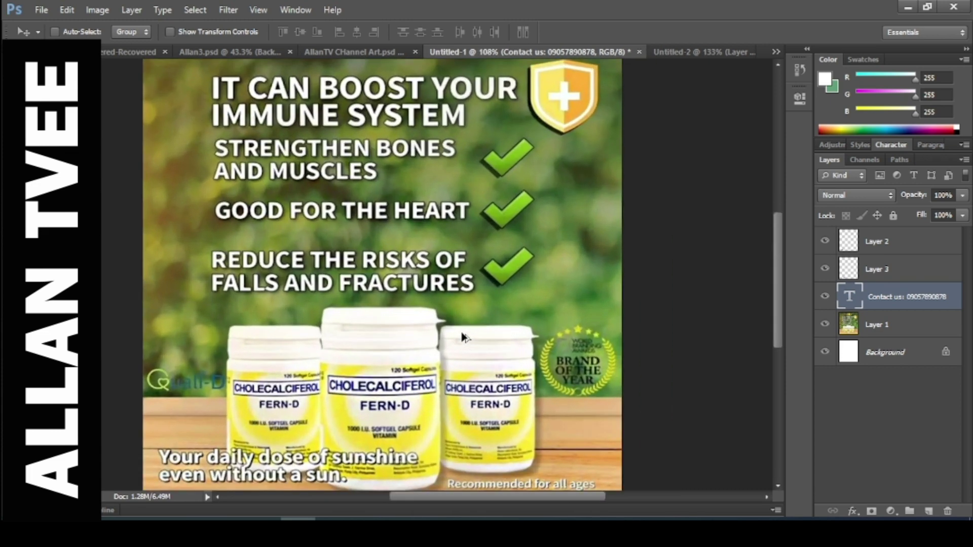
drag(781, 291, 772, 308)
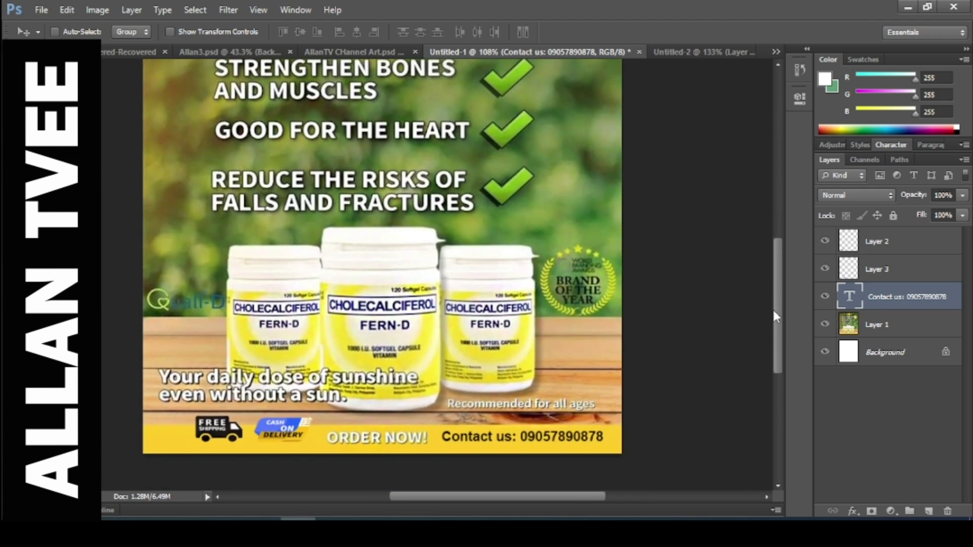
scroll(445, 355, up, 1)
scroll(444, 355, up, 2)
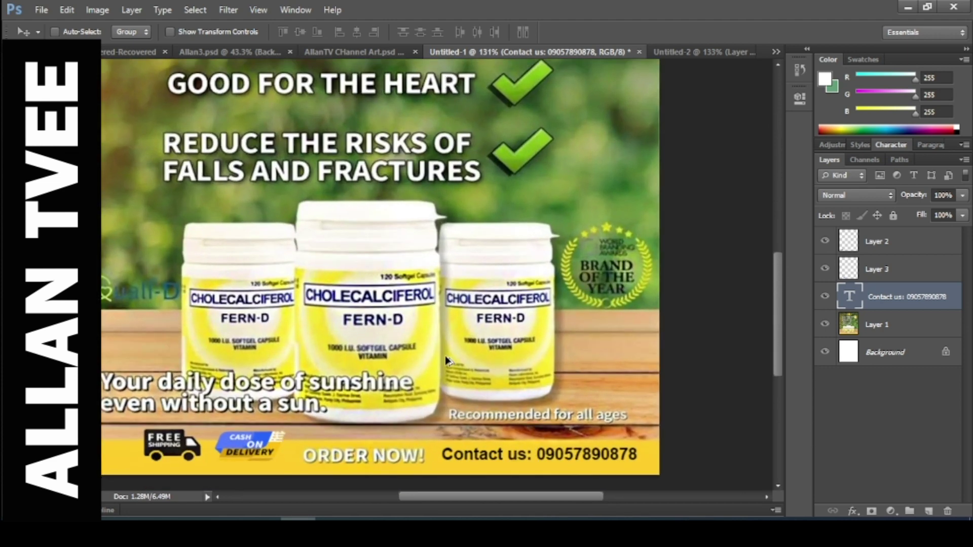
scroll(444, 355, down, 5)
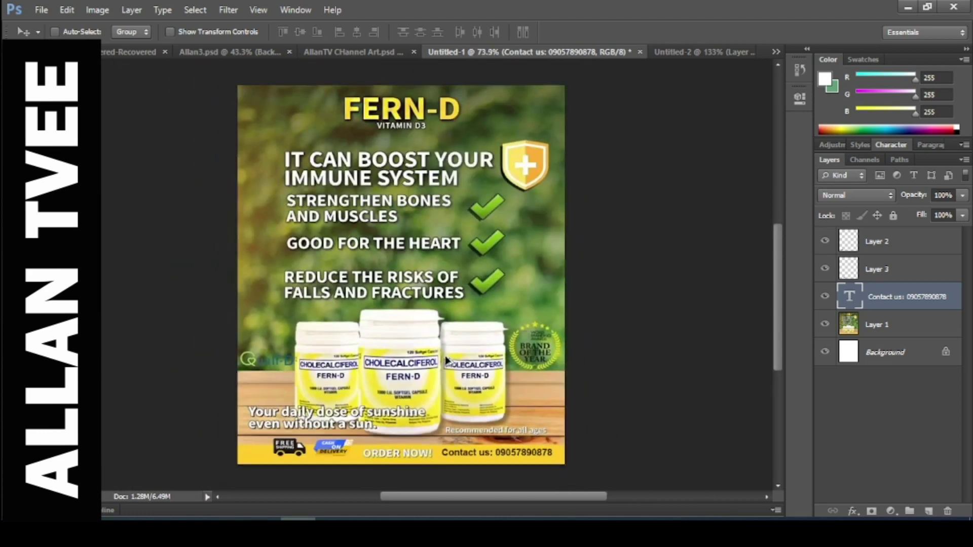
scroll(445, 360, up, 1)
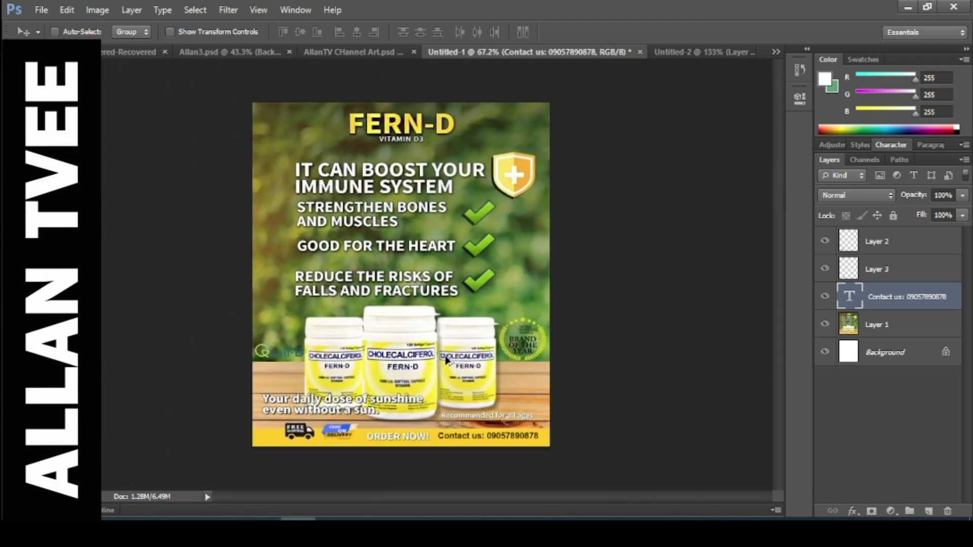
scroll(446, 361, up, 1)
scroll(446, 361, down, 1)
scroll(464, 323, up, 1)
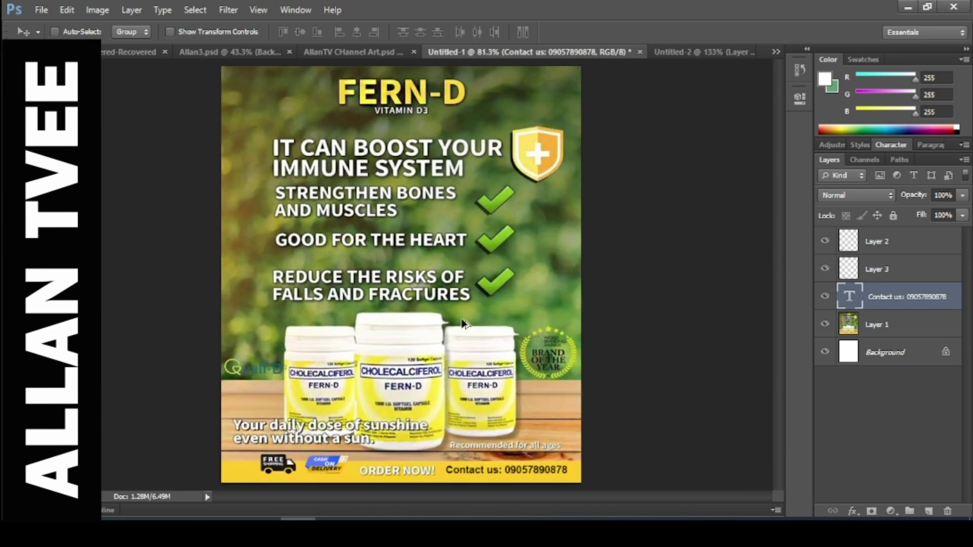
scroll(463, 323, down, 1)
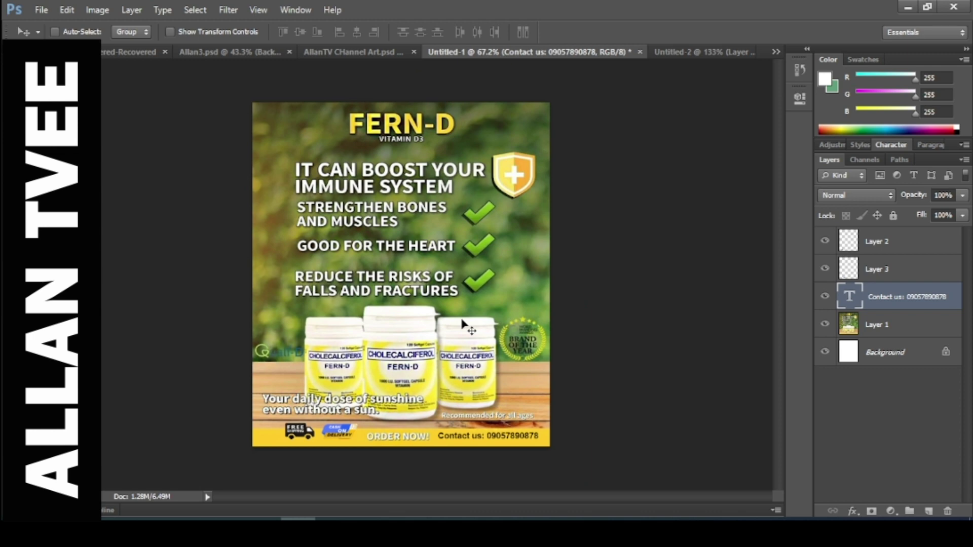
scroll(462, 323, up, 2)
scroll(462, 323, down, 2)
scroll(462, 323, up, 1)
scroll(462, 323, down, 1)
scroll(462, 323, up, 1)
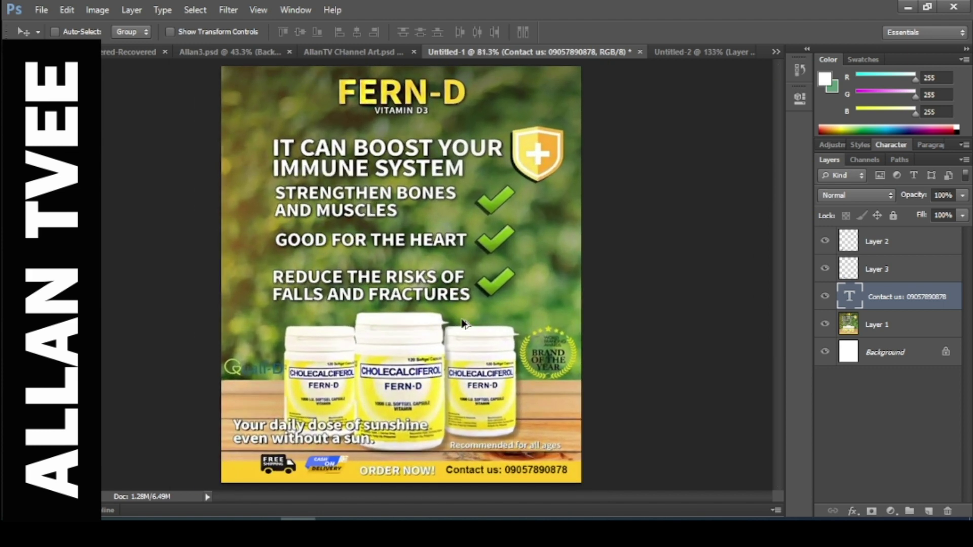
scroll(462, 323, down, 1)
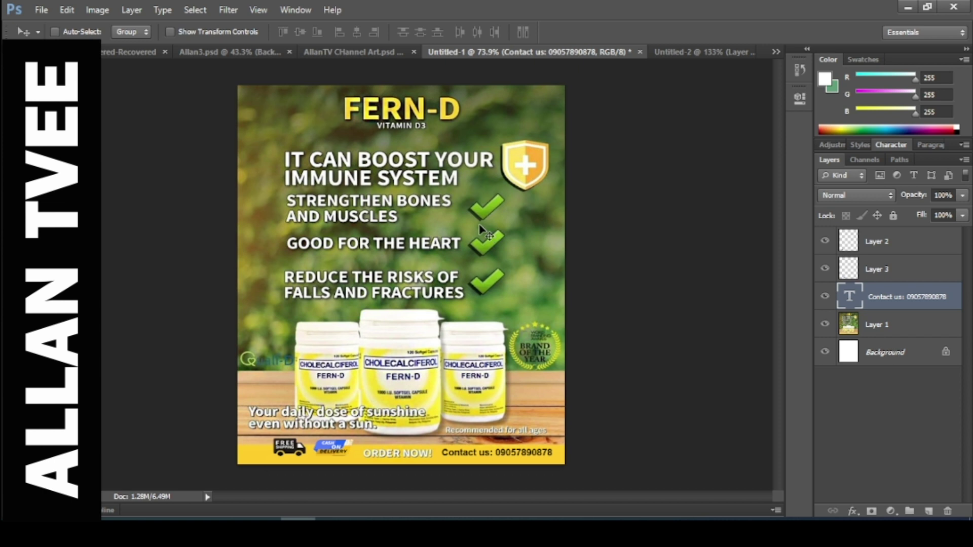
scroll(487, 240, up, 1)
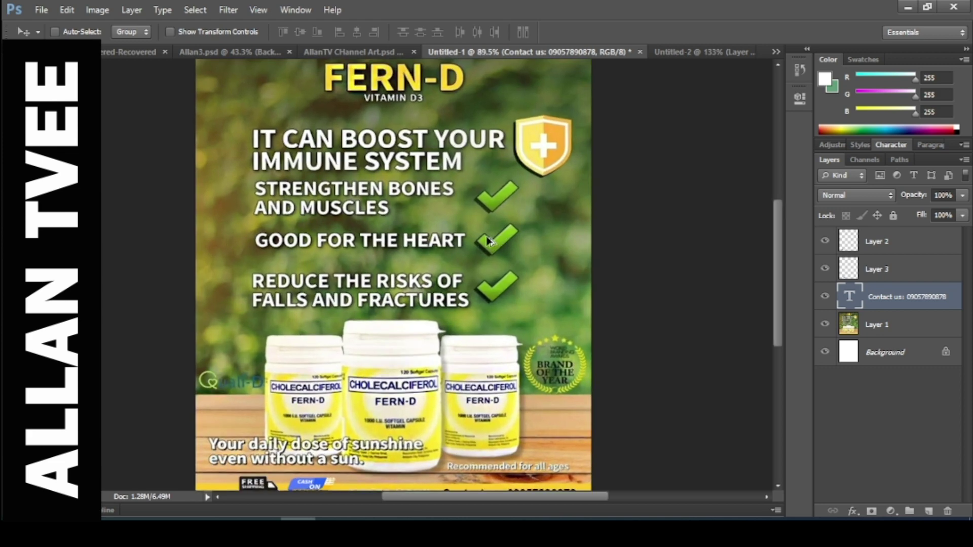
scroll(487, 241, down, 1)
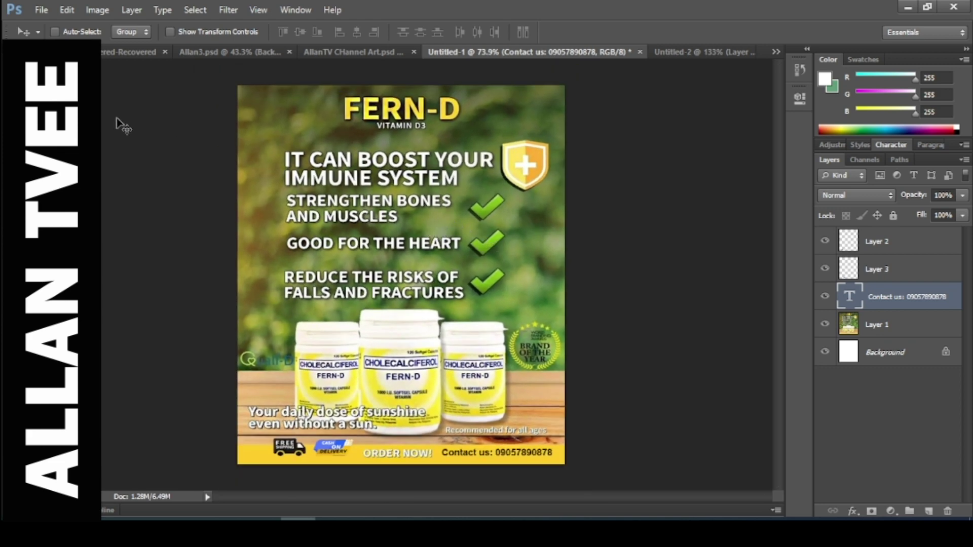